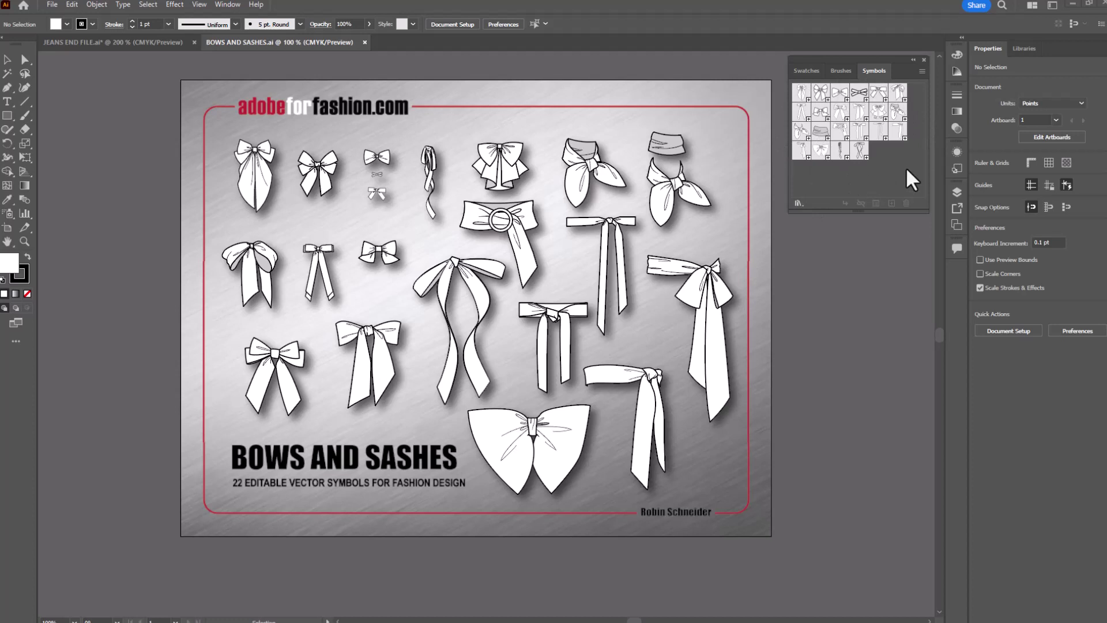
Close BOWS AND SASHES and create a new blank Letter 792 x 612 pt document
left_click(365, 42)
left_click(52, 4)
left_click(68, 17)
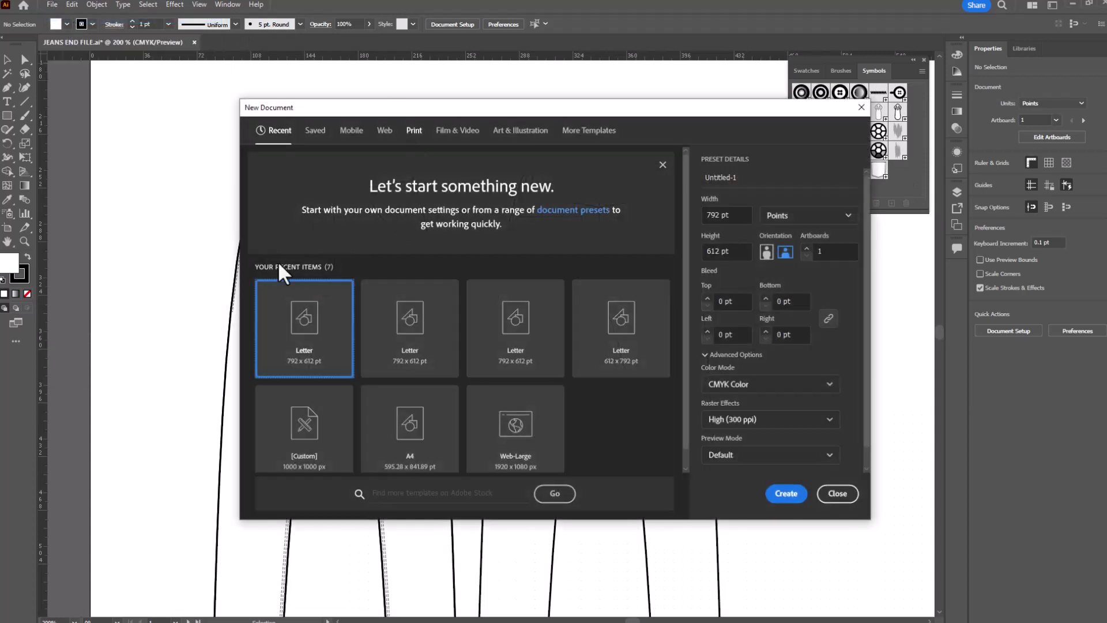
left_click(775, 497)
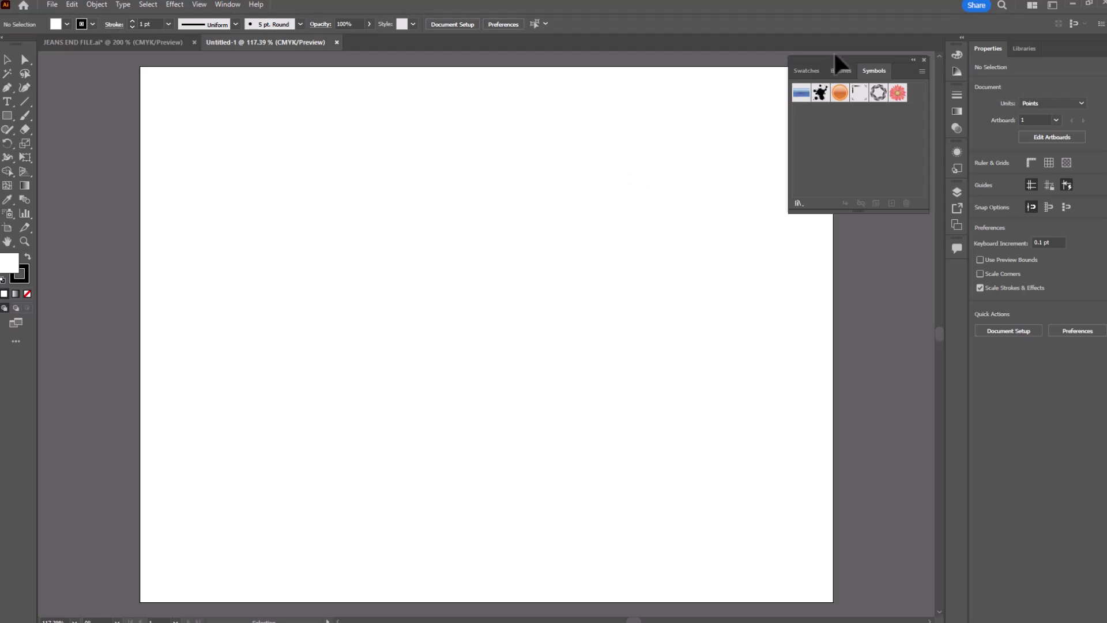
Load BOWS AND SASHES from Resources as a symbol library and enlarge its panel upper left
left_click_drag(833, 59, 541, 80)
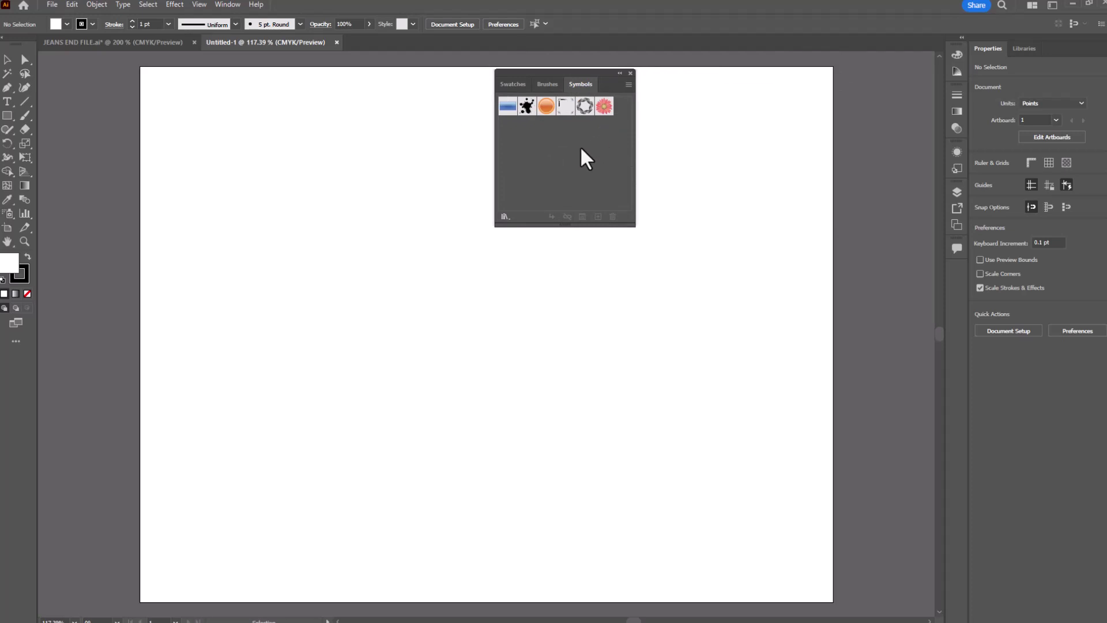
left_click(505, 217)
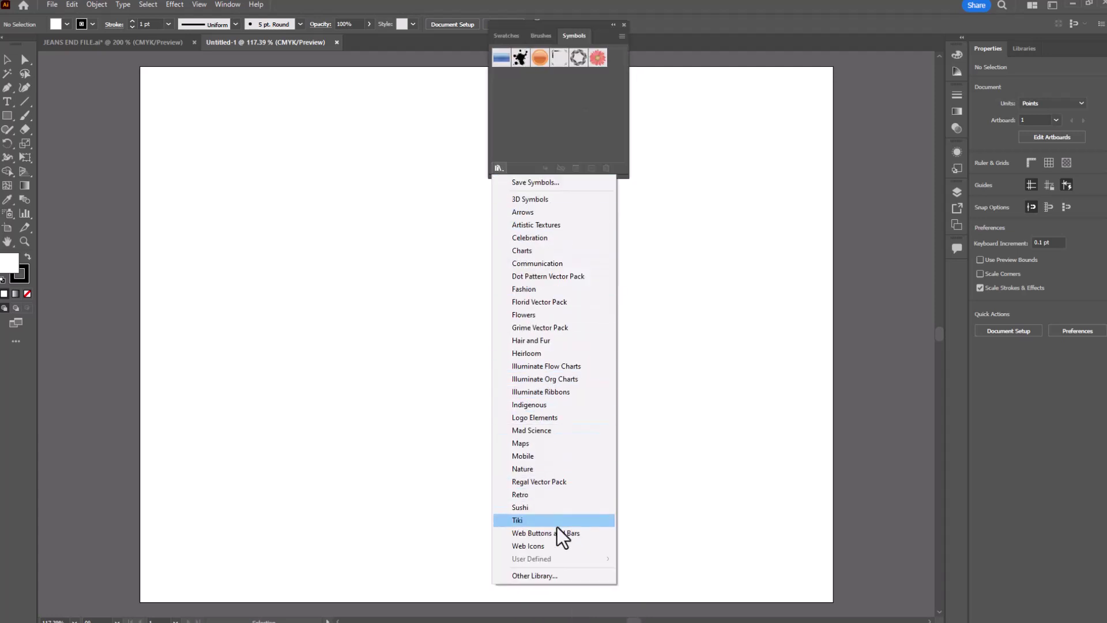
left_click(554, 576)
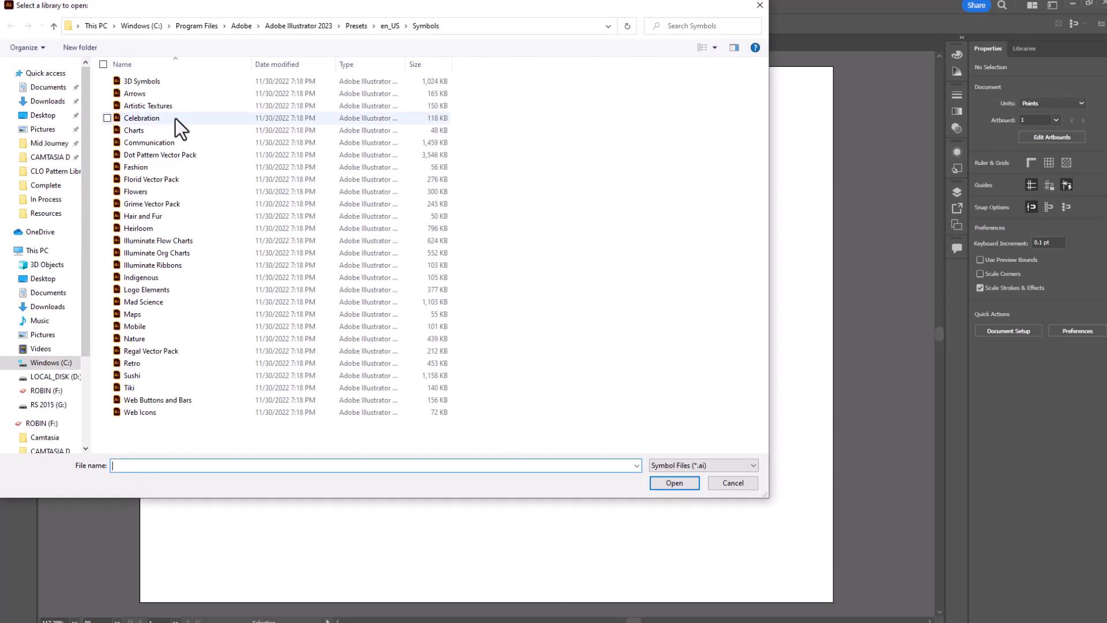
left_click(47, 213)
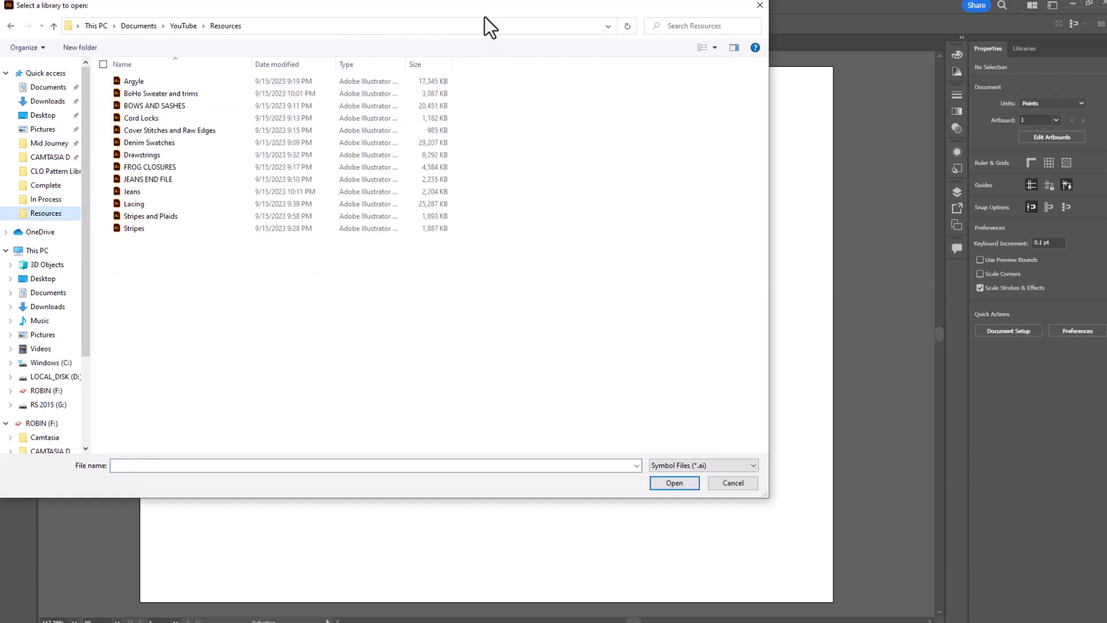
left_click_drag(483, 12, 611, 49)
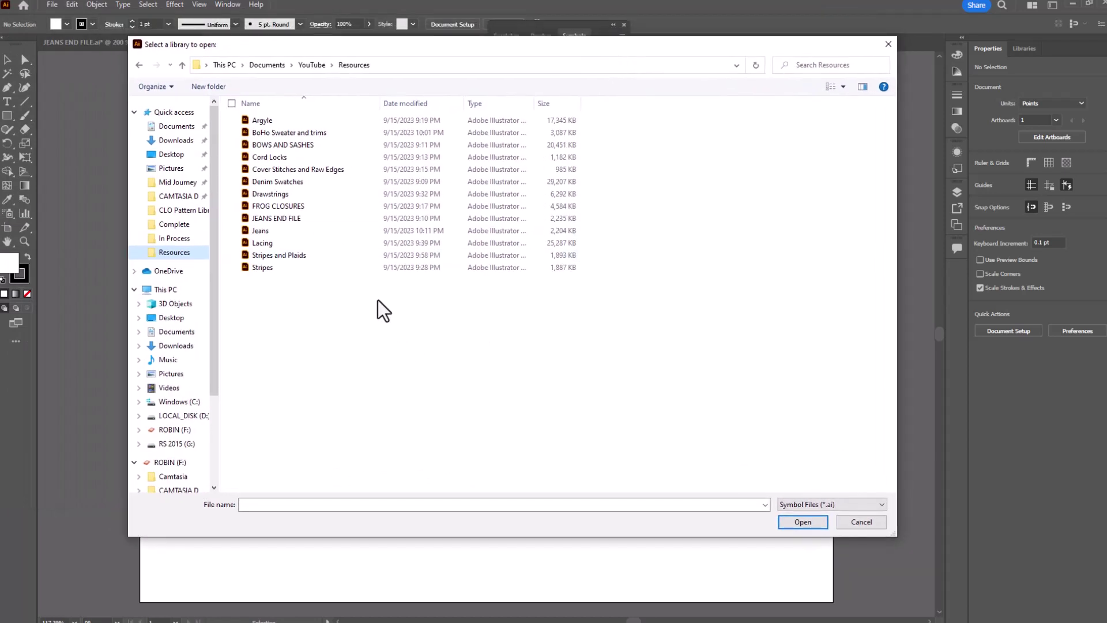
left_click(282, 154)
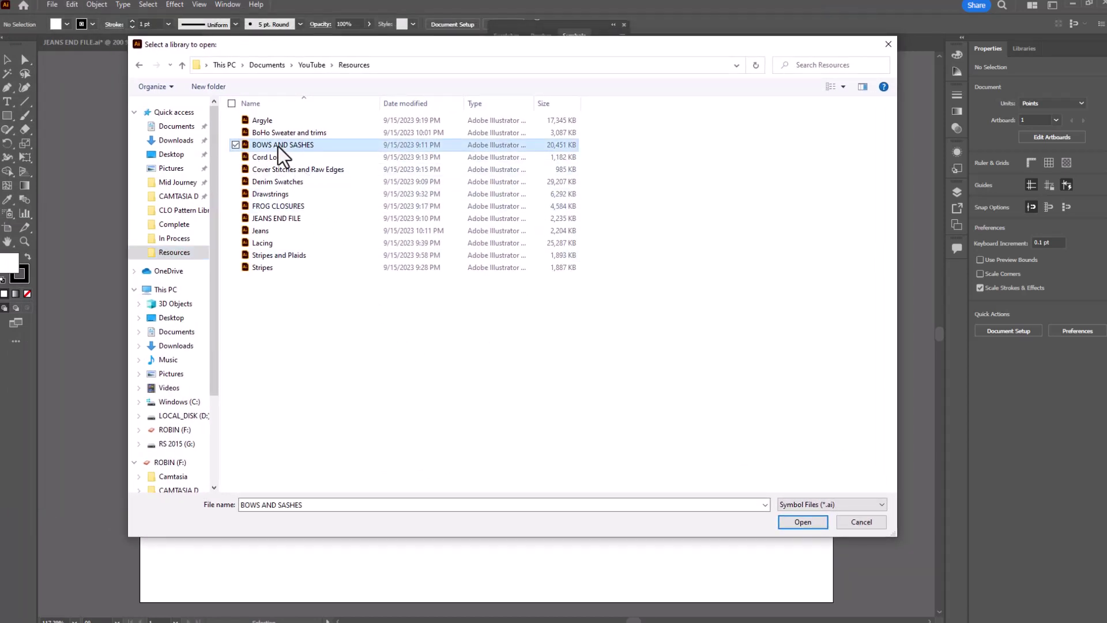
left_click(796, 524)
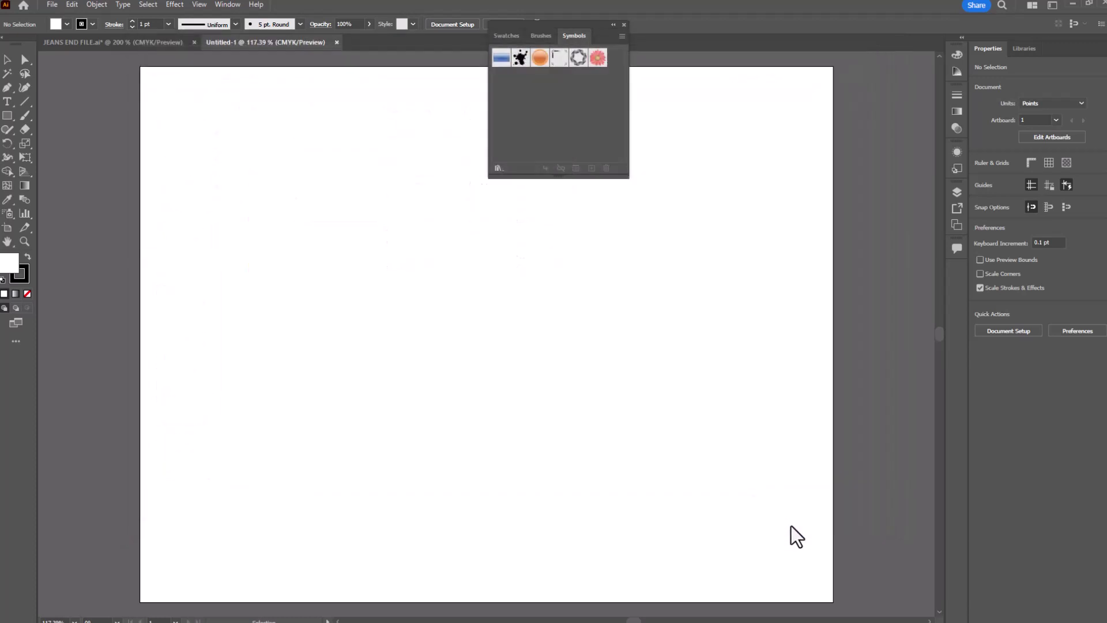
left_click_drag(554, 281, 264, 163)
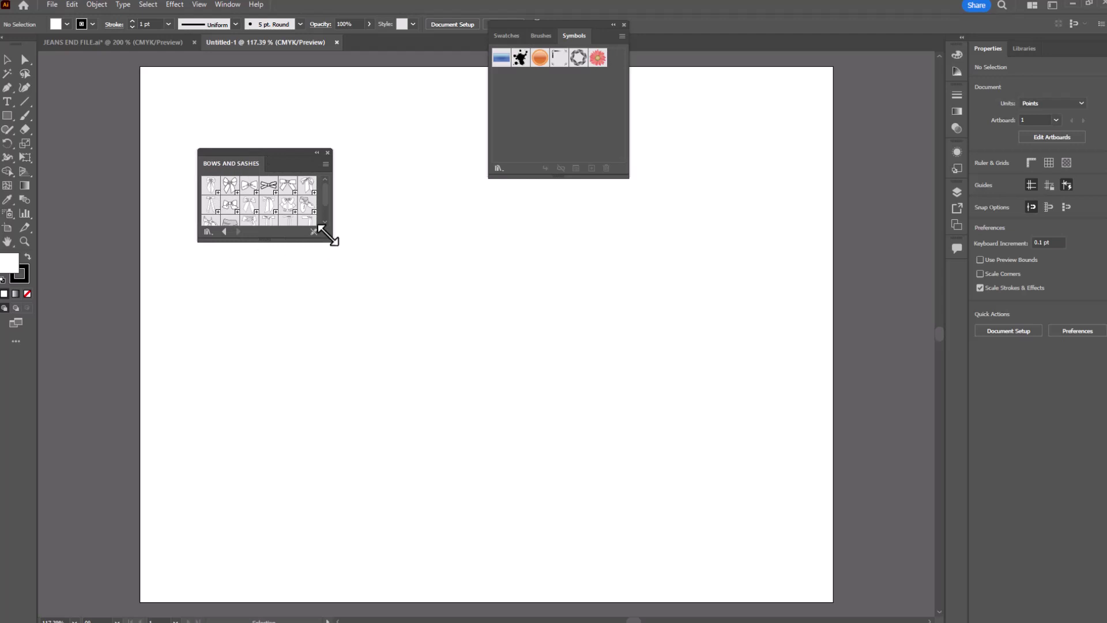
left_click_drag(328, 235, 322, 284)
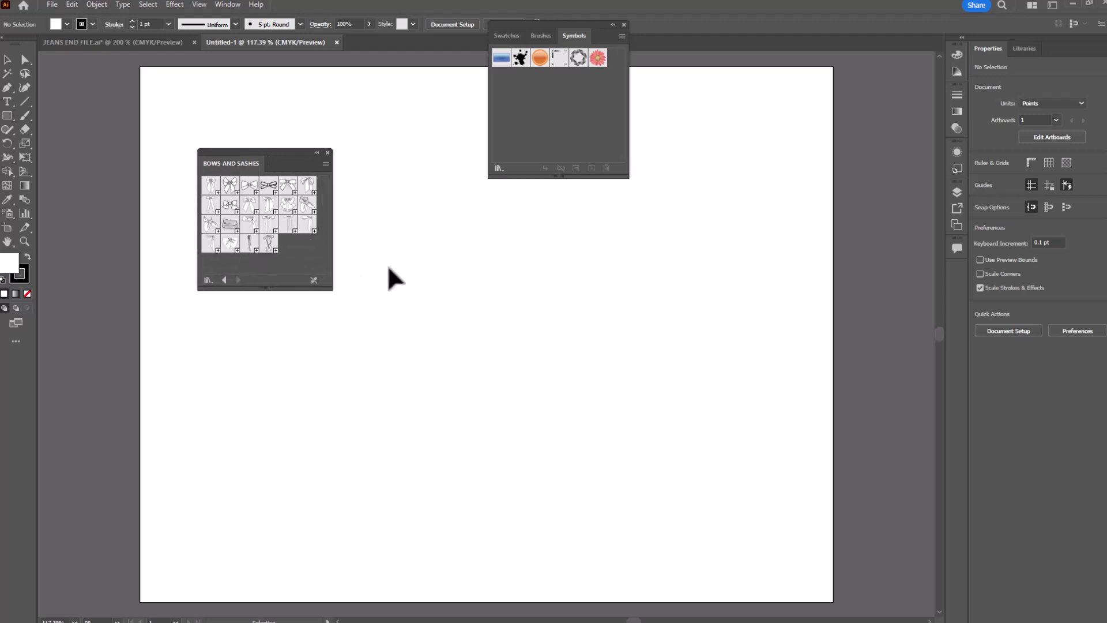
Switch to JEANS END FILE, show its Swatches panel and rearrange the panel groups
left_click(89, 49)
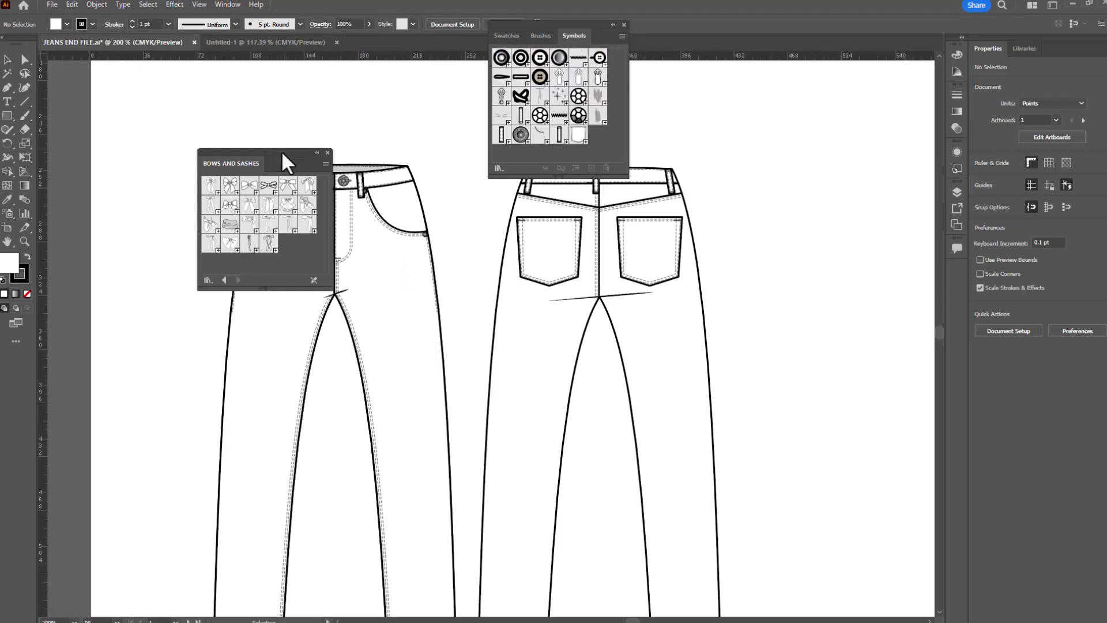
left_click_drag(282, 154, 154, 80)
mouse_move(560, 28)
left_mouse_down()
mouse_move(697, 73)
mouse_move(817, 92)
left_mouse_up()
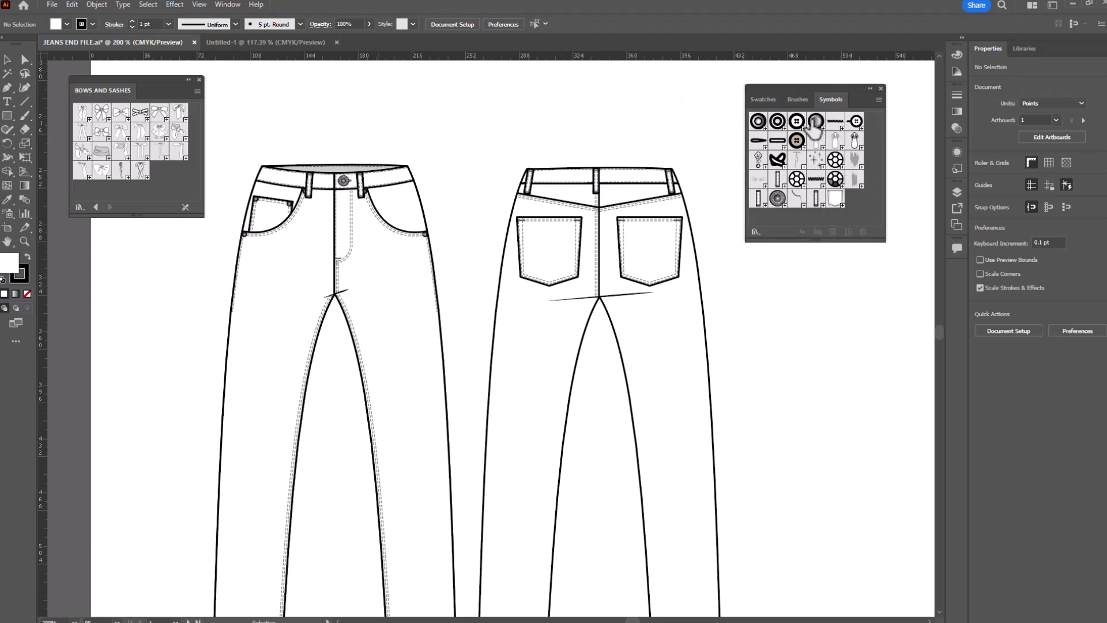
left_click(769, 99)
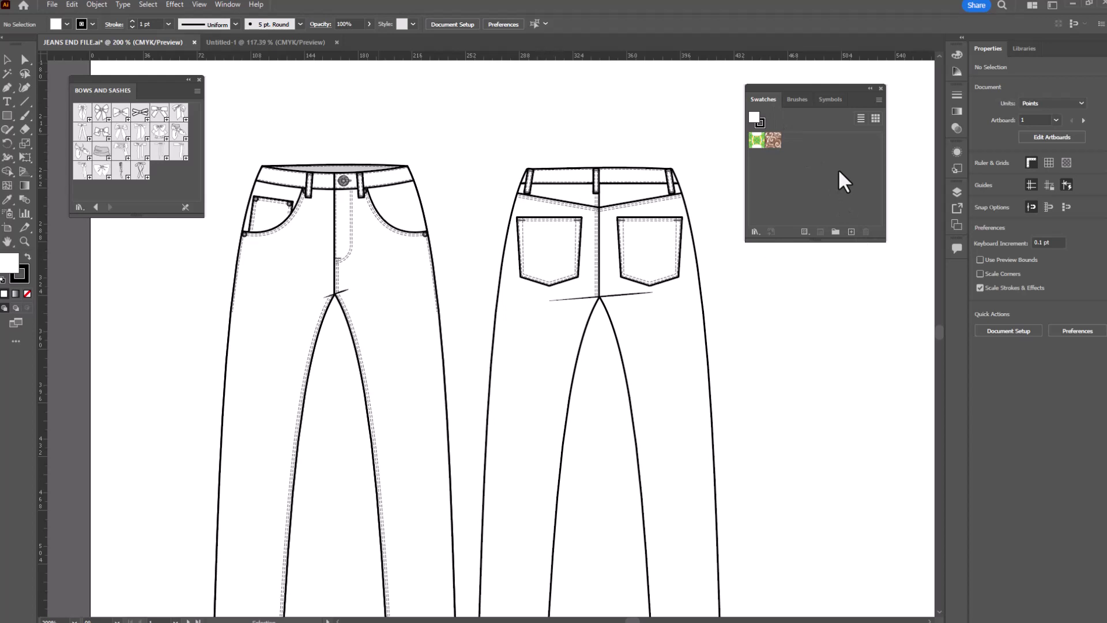
mouse_move(805, 86)
left_mouse_down()
mouse_move(790, 81)
mouse_move(777, 29)
mouse_move(801, 87)
mouse_move(799, 72)
left_mouse_up()
Open Denim Swatches from the Resources folder as a swatch library
left_click(748, 215)
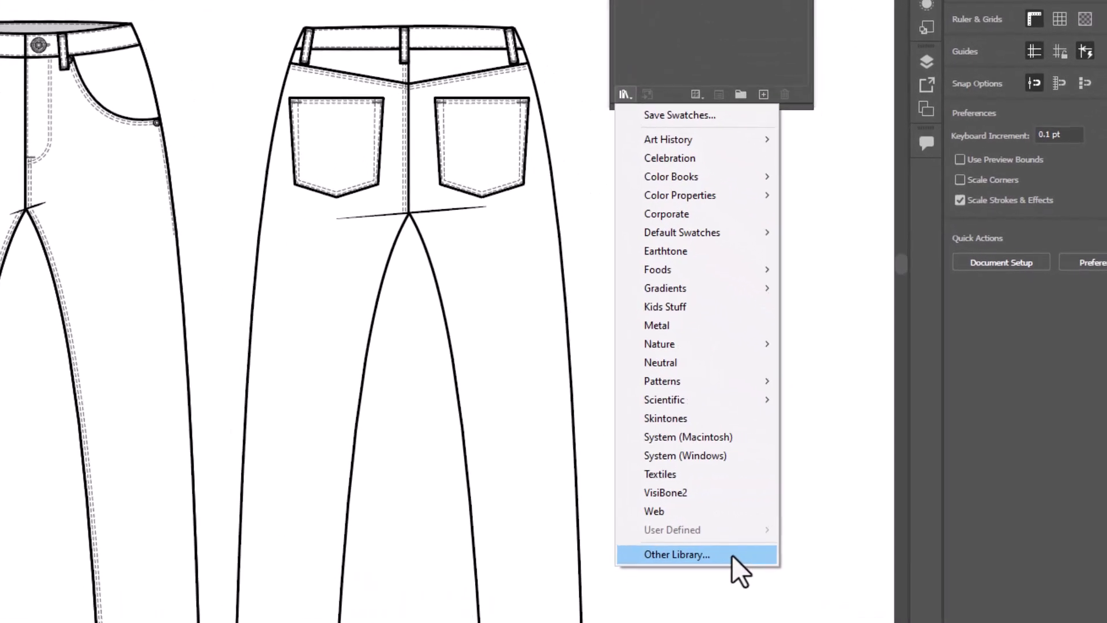
left_click(728, 556)
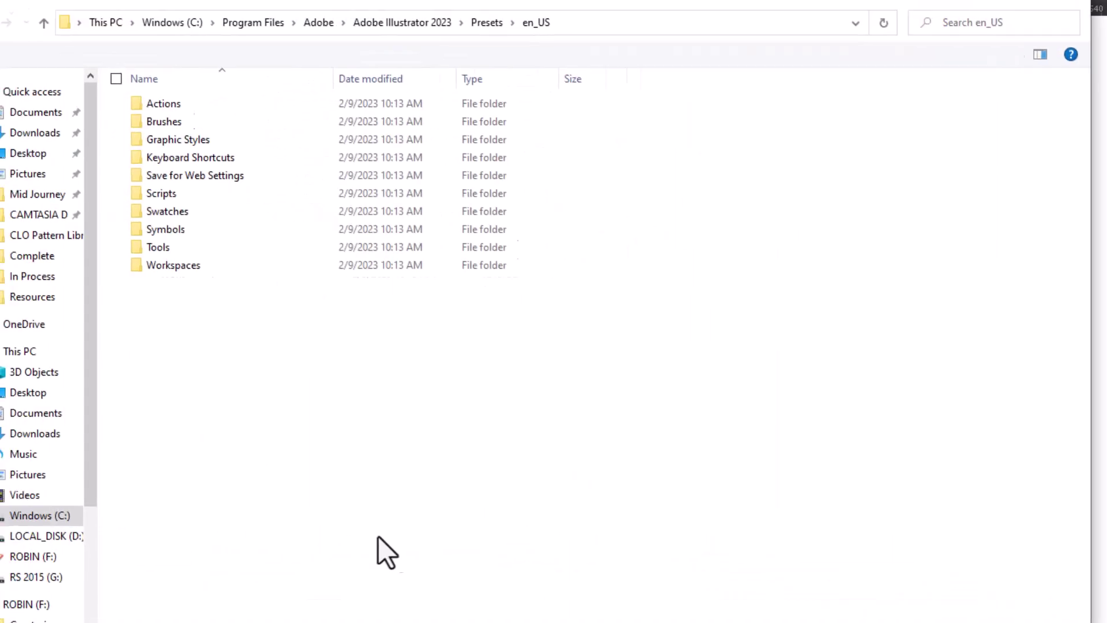
left_click(32, 296)
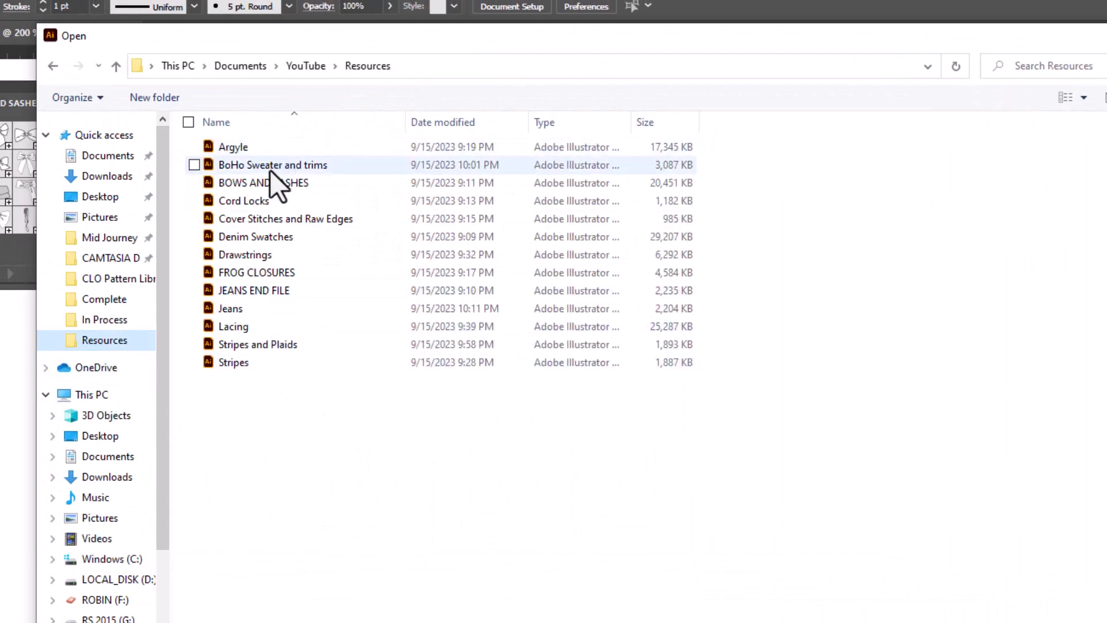
left_click(256, 242)
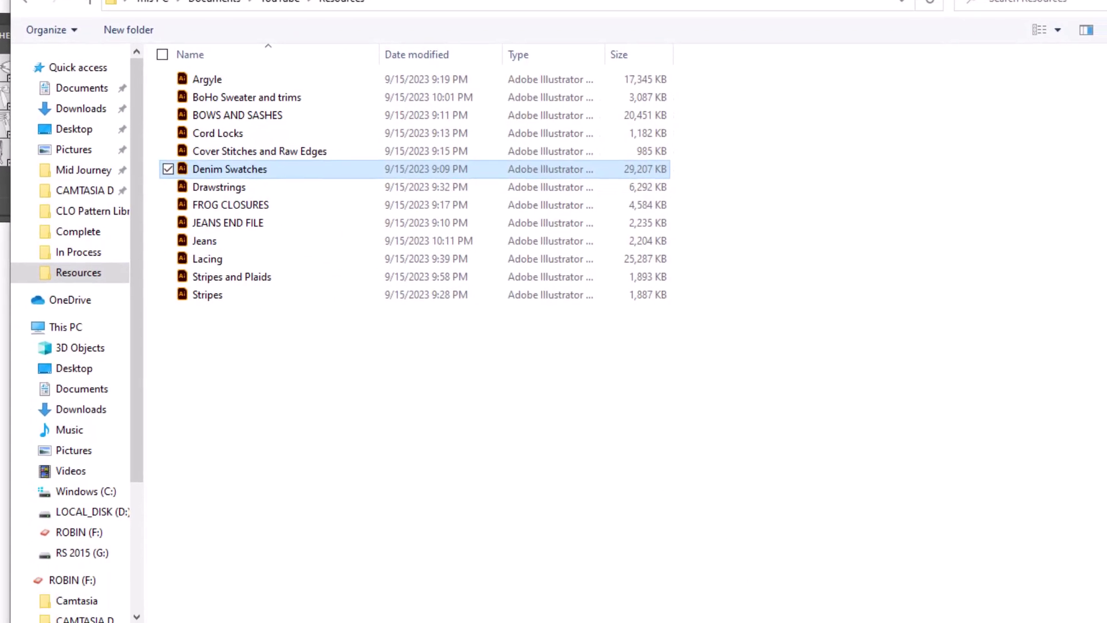
left_click(1000, 622)
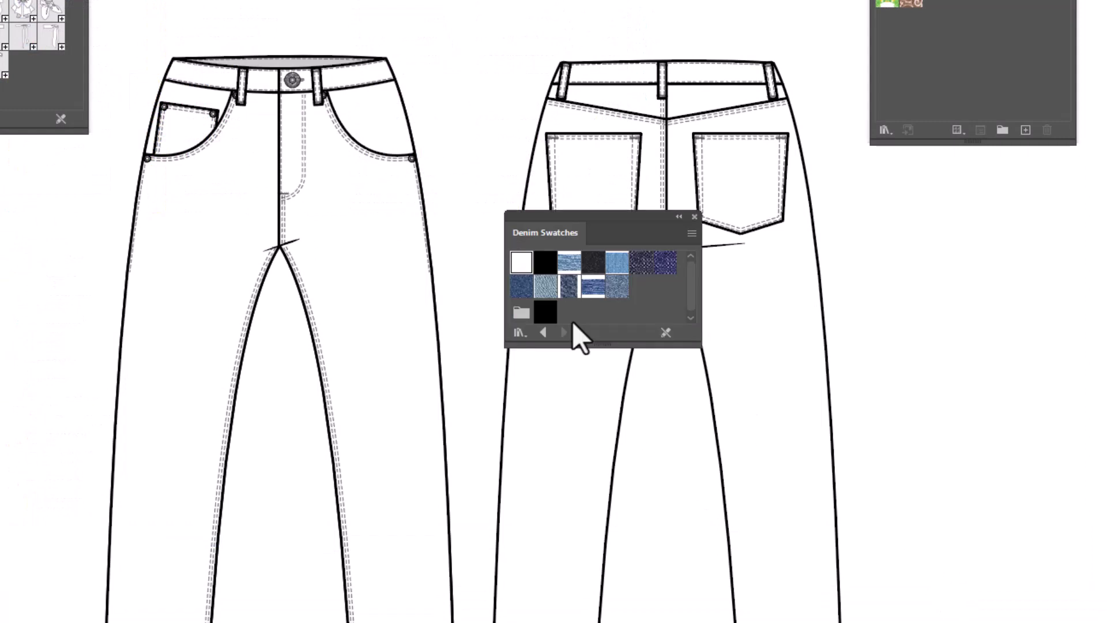
Magic-wand select both jeans' white fills and fill them with the dark indigo denim swatch
left_click_drag(618, 219, 506, 13)
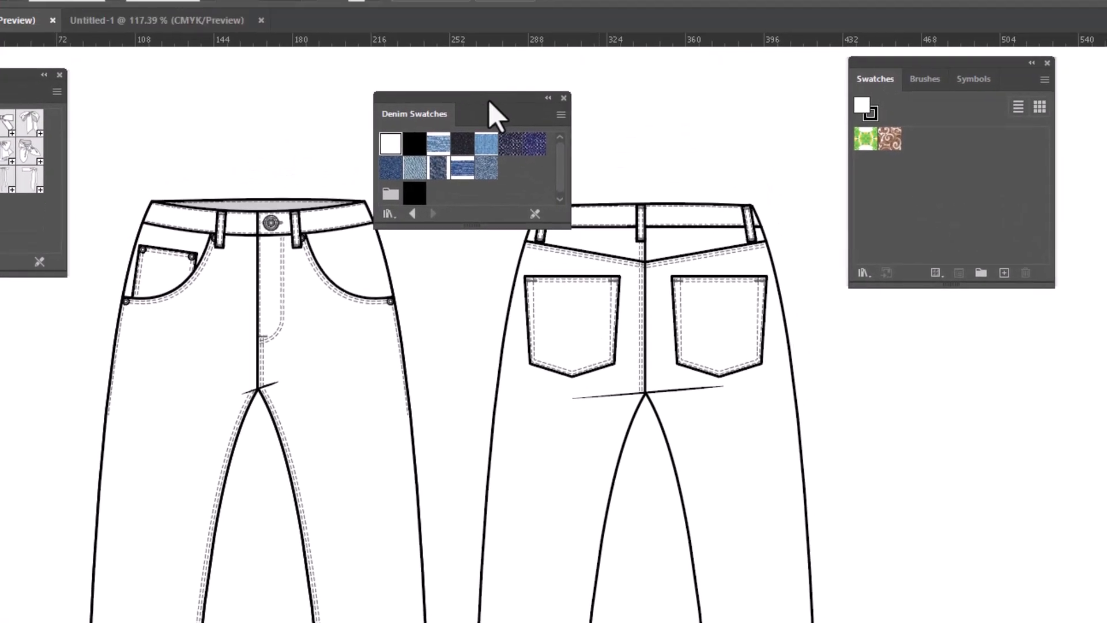
left_click(363, 115)
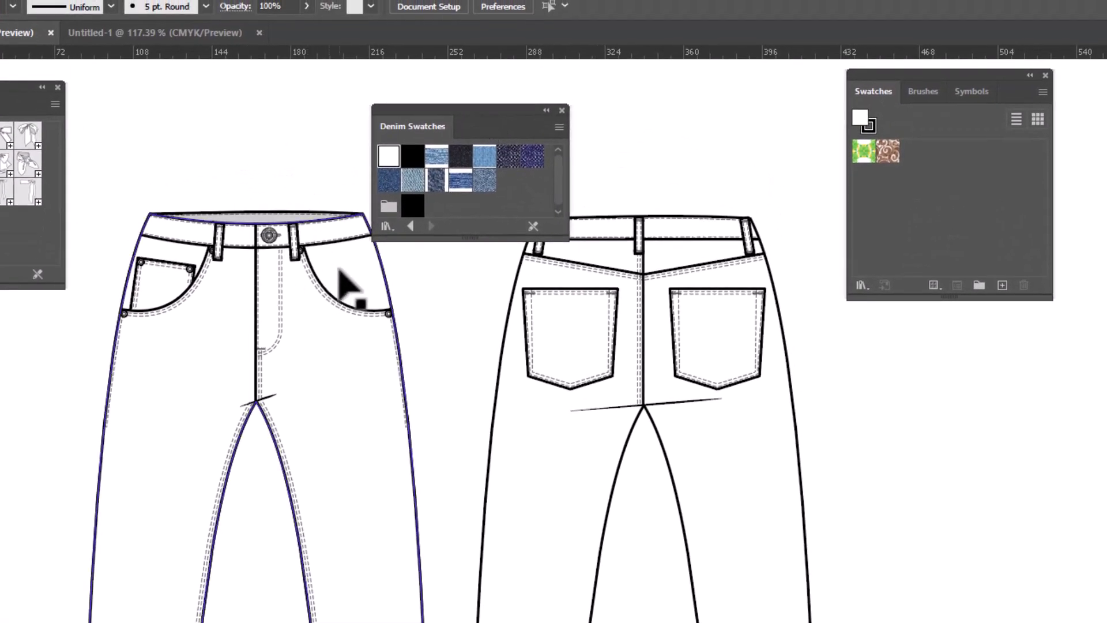
left_click(388, 247)
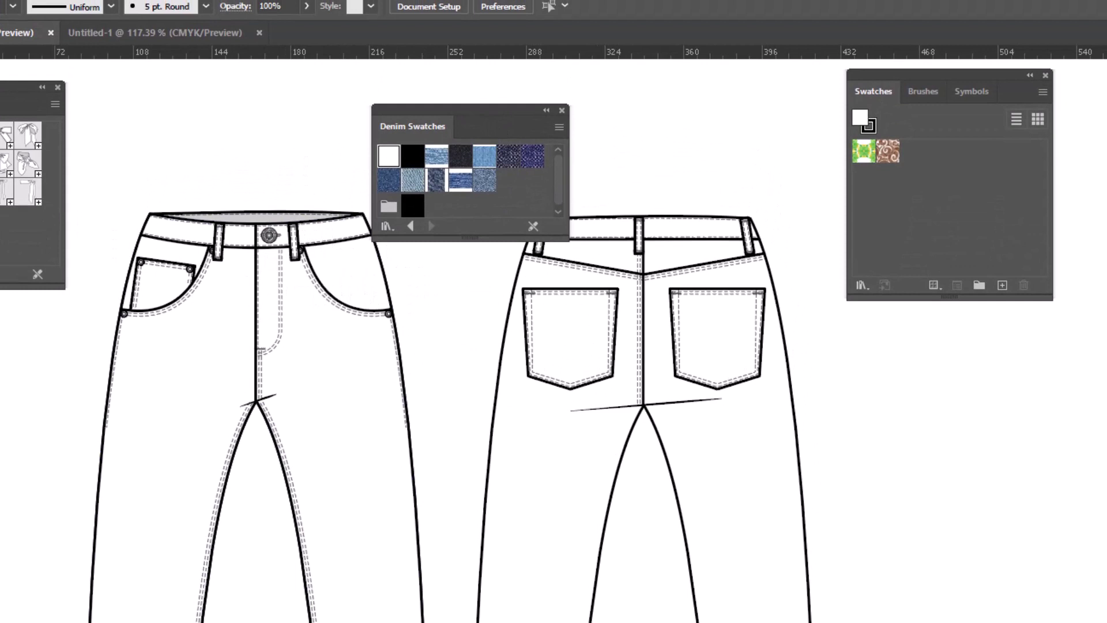
key("y")
left_click(323, 363)
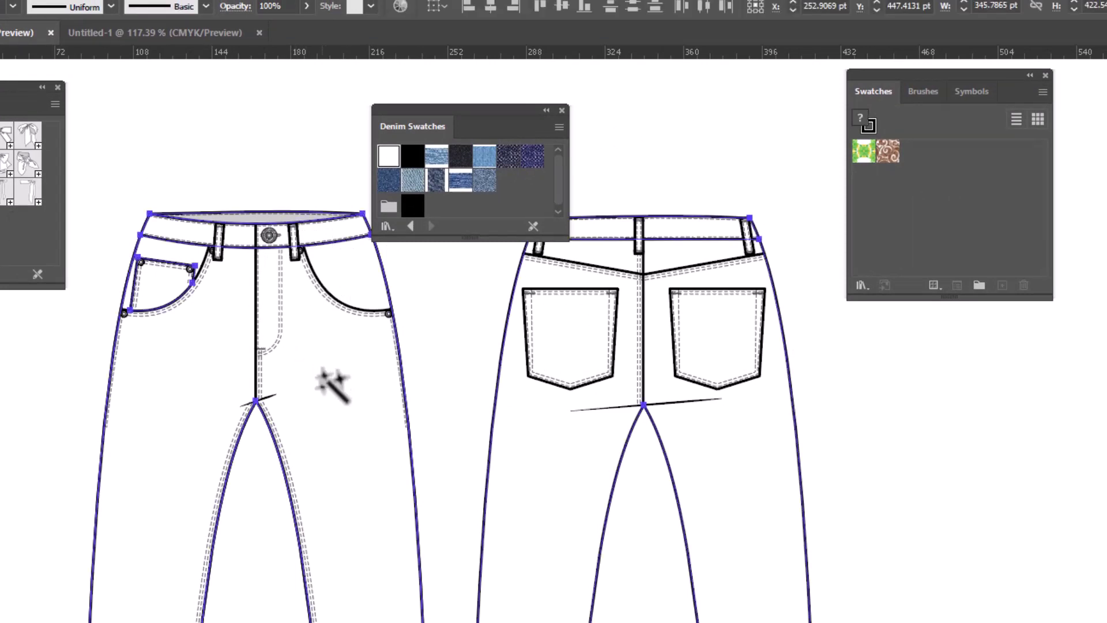
left_click(484, 156)
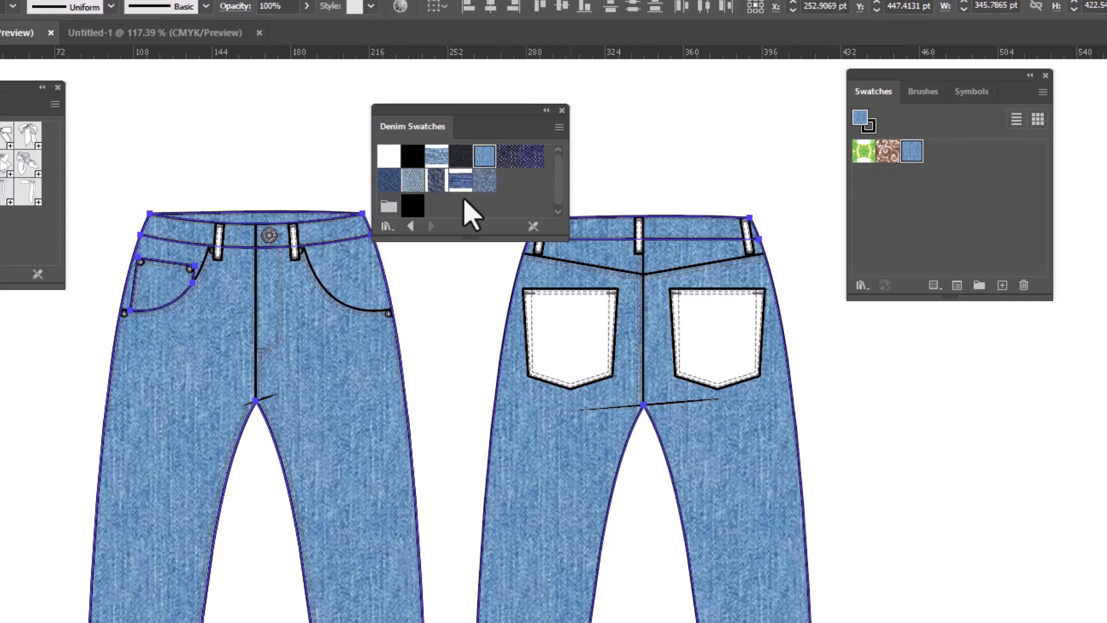
key("v")
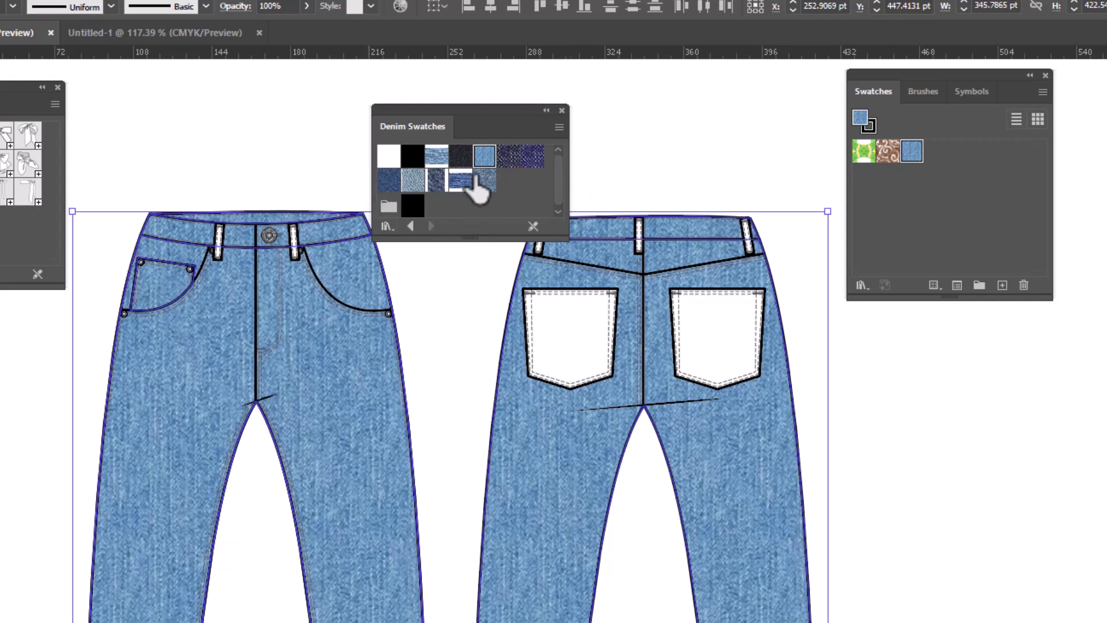
left_click(532, 157)
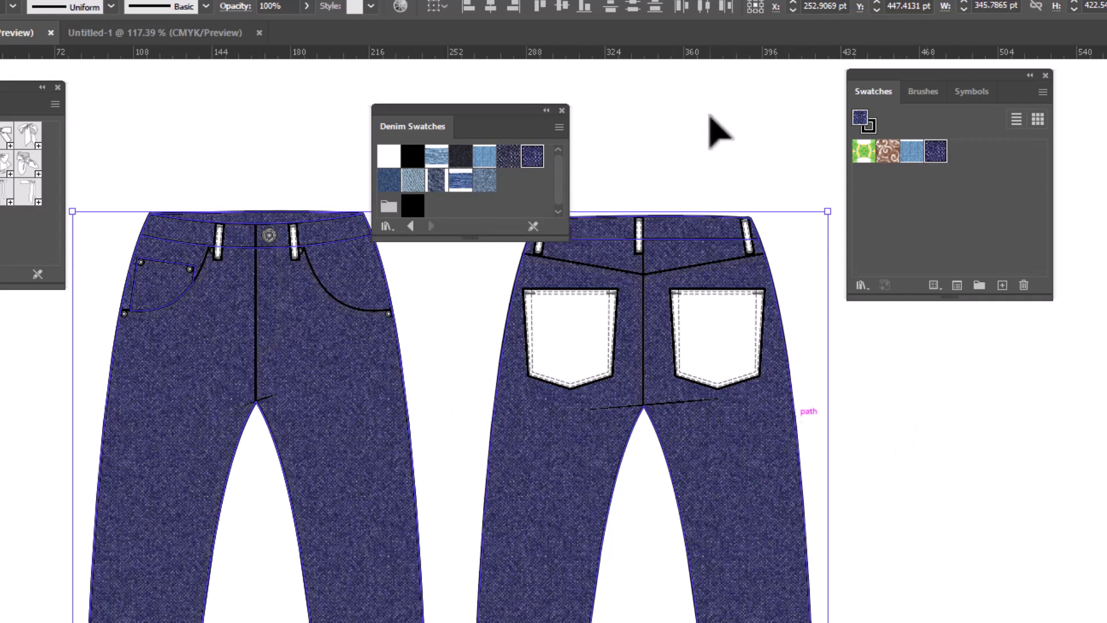
left_click(699, 152)
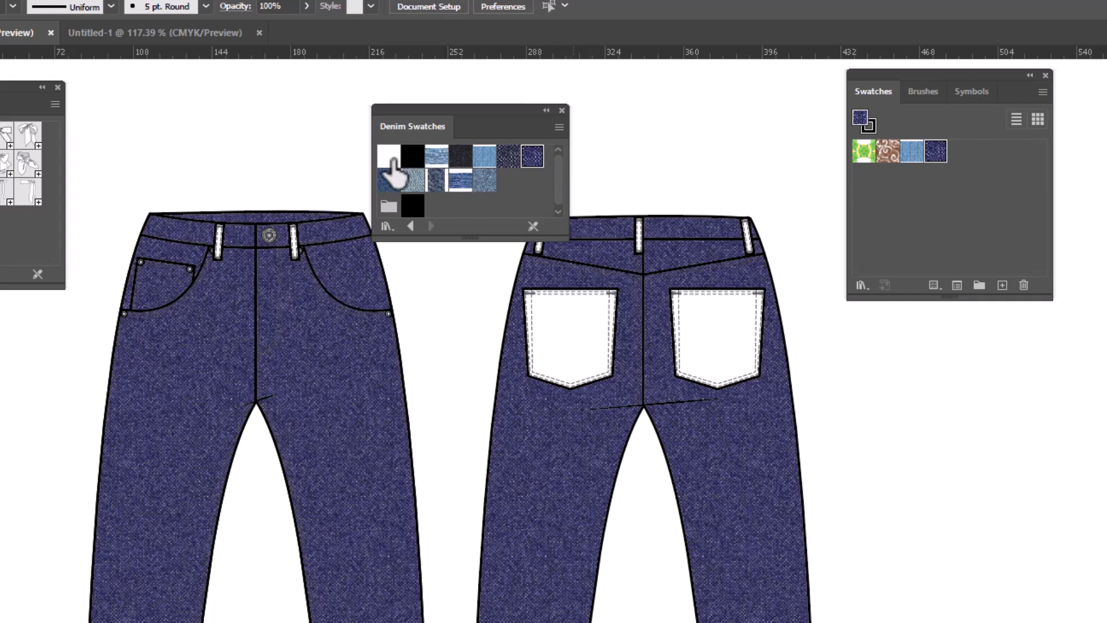
Select the denim swatches from White to the last and add them to the document Swatches
left_click(392, 160)
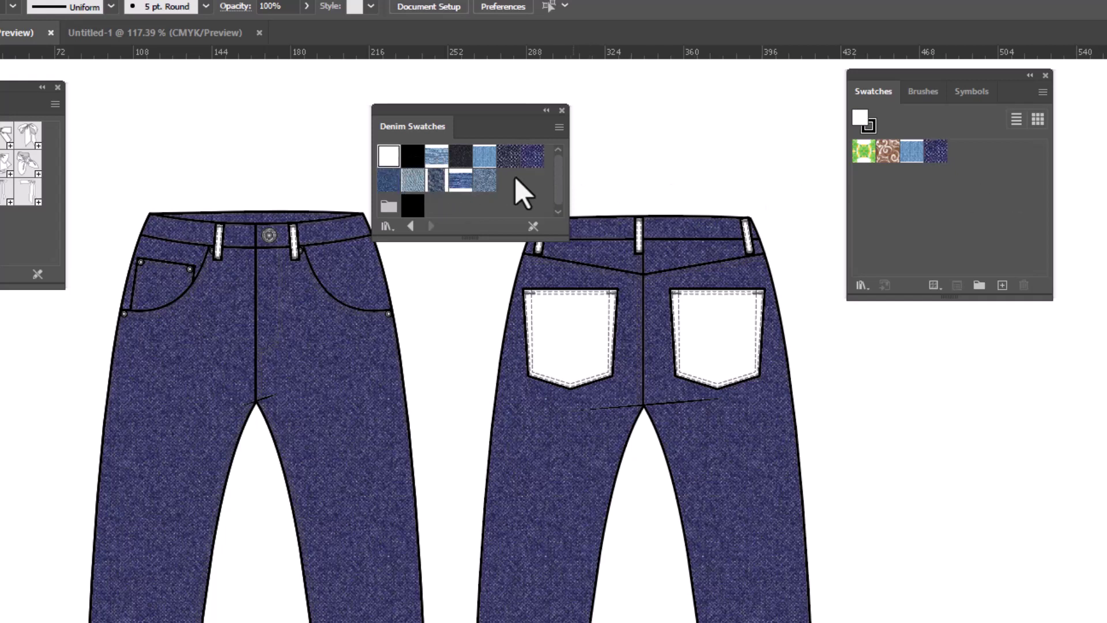
left_click(485, 181, "shift")
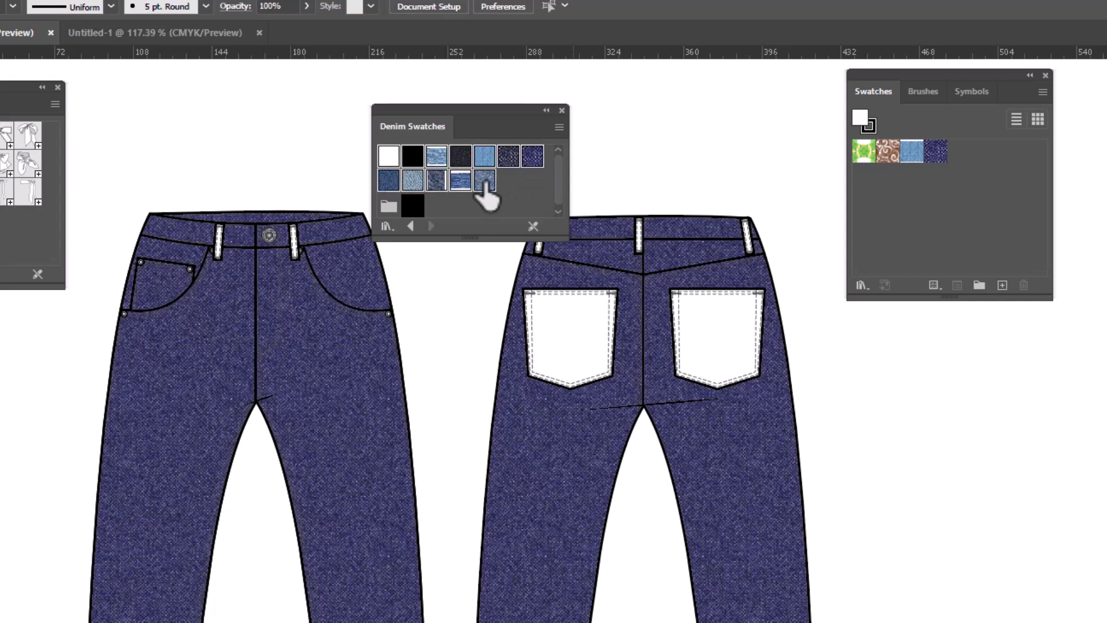
left_click_drag(484, 183, 938, 219)
left_click(945, 233)
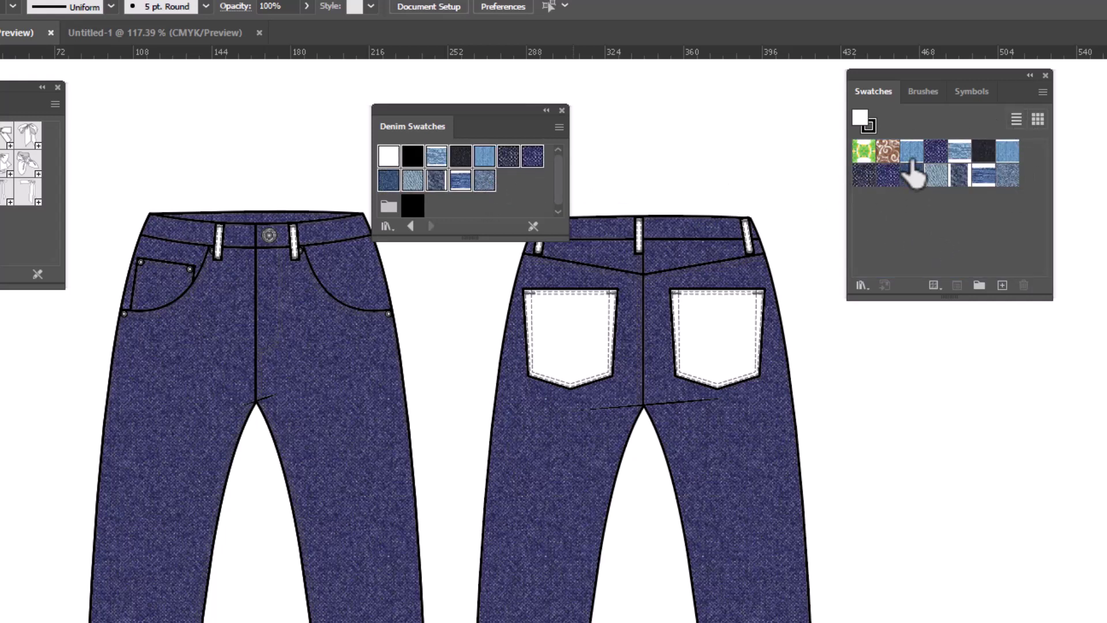
left_click_drag(527, 116, 1017, 343)
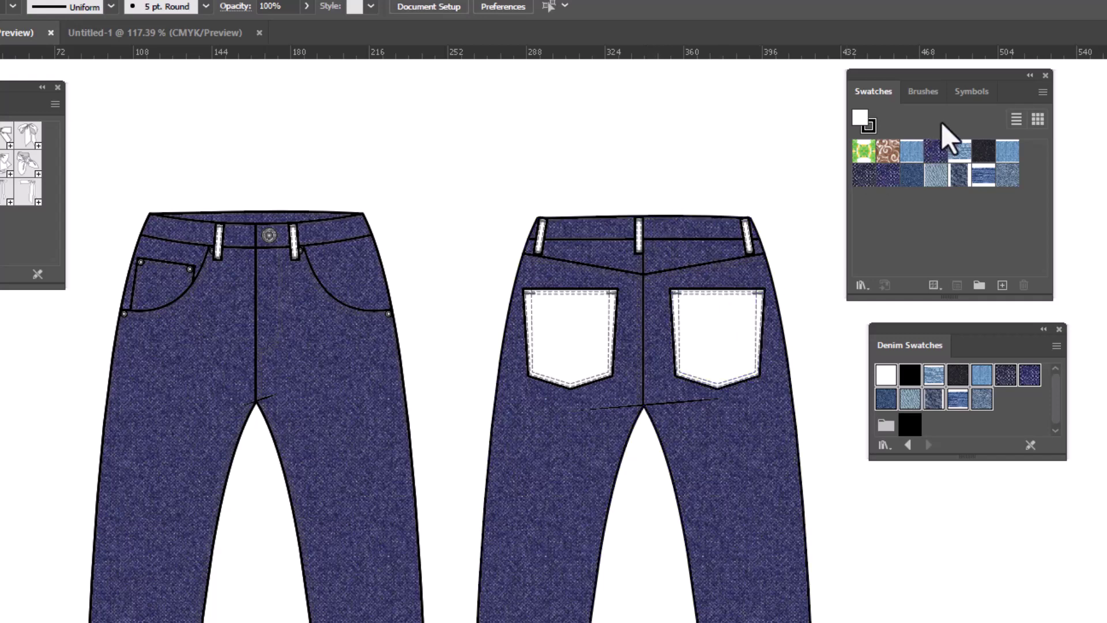
Edit the back pocket symbol, fill the pocket with dark denim, and exit symbol editing
left_click(965, 92)
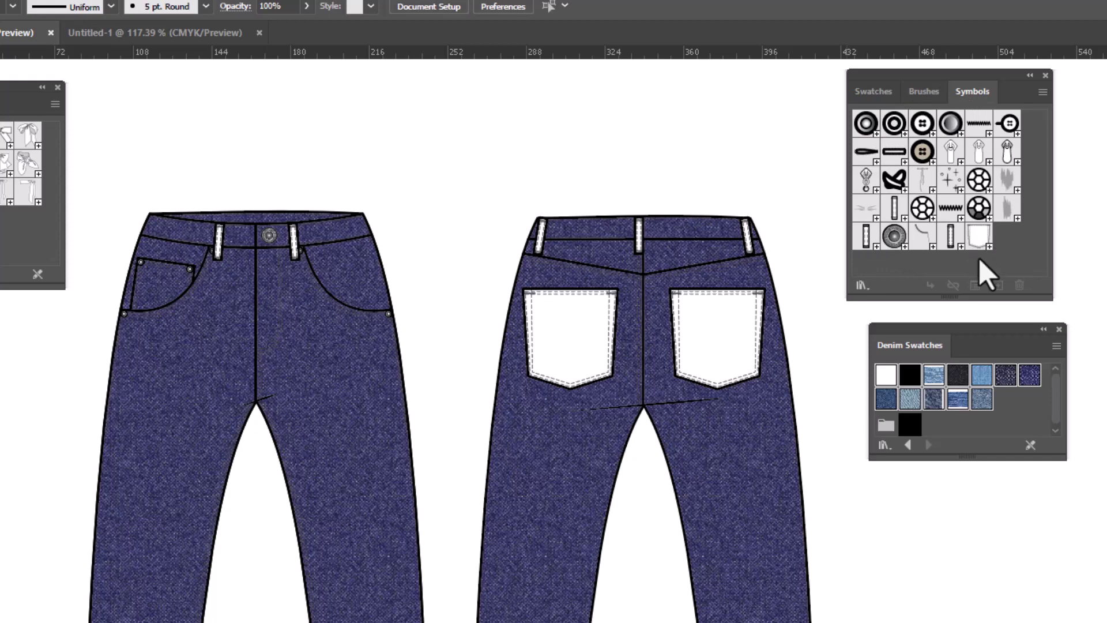
double_click(978, 236)
scroll(649, 564, "down", 3)
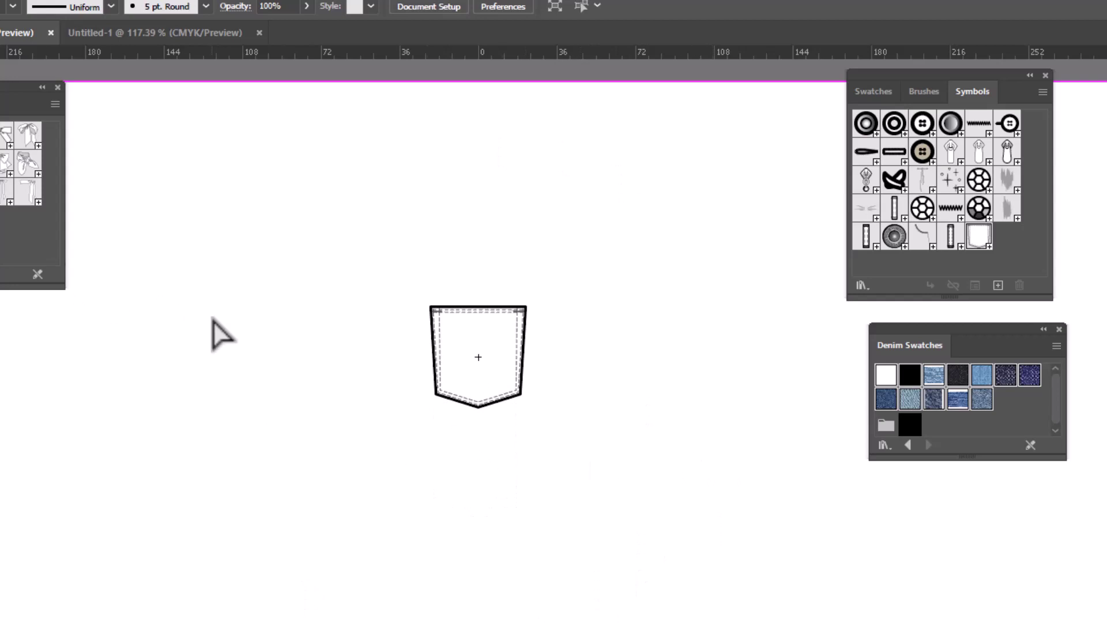
left_click(459, 353)
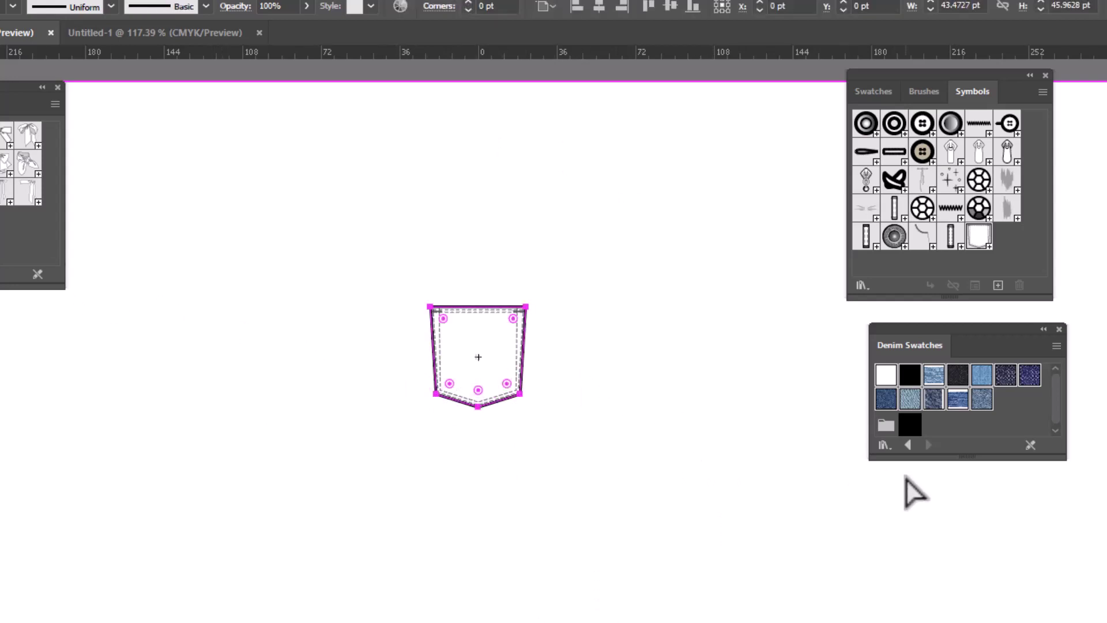
left_click(1029, 374)
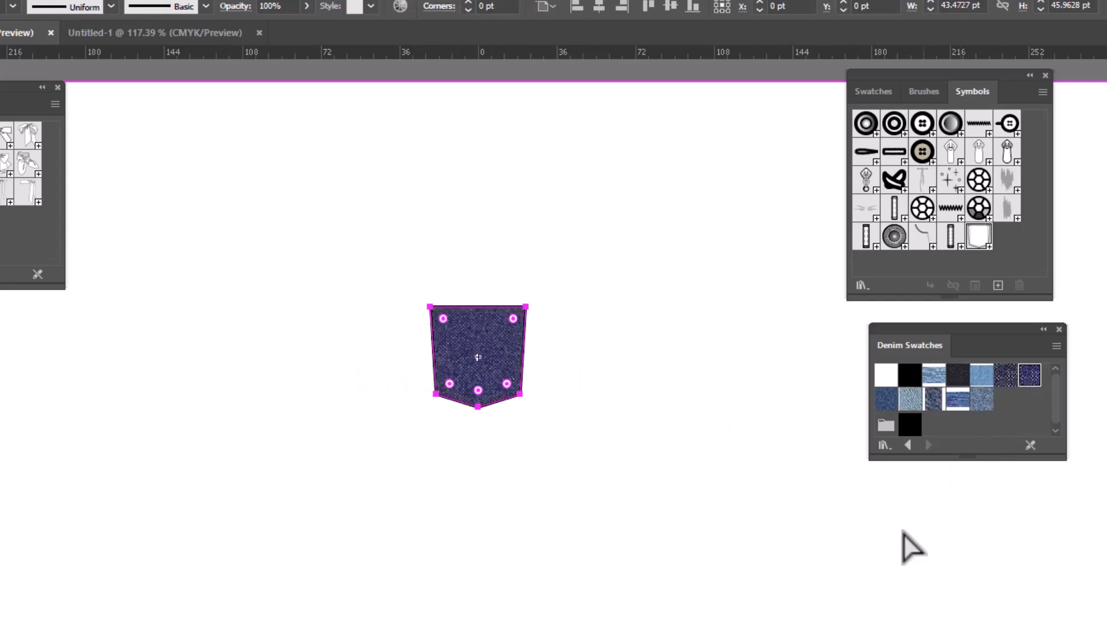
double_click(664, 278)
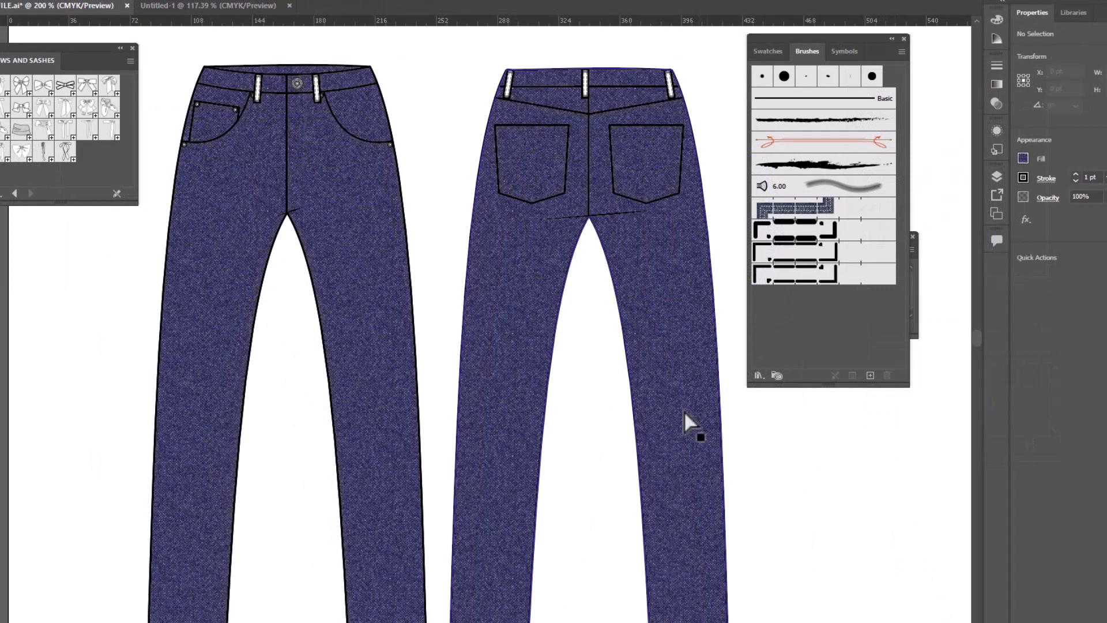
Open BoHo Sweater and trims from the Resources folder as a brush library
left_click(758, 376)
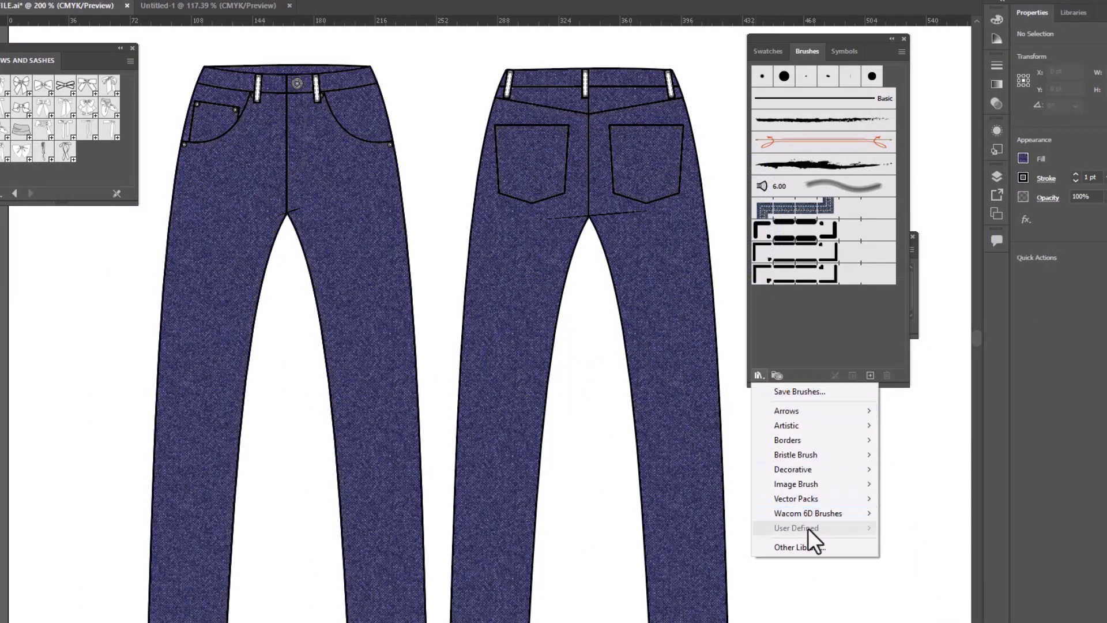
left_click(803, 549)
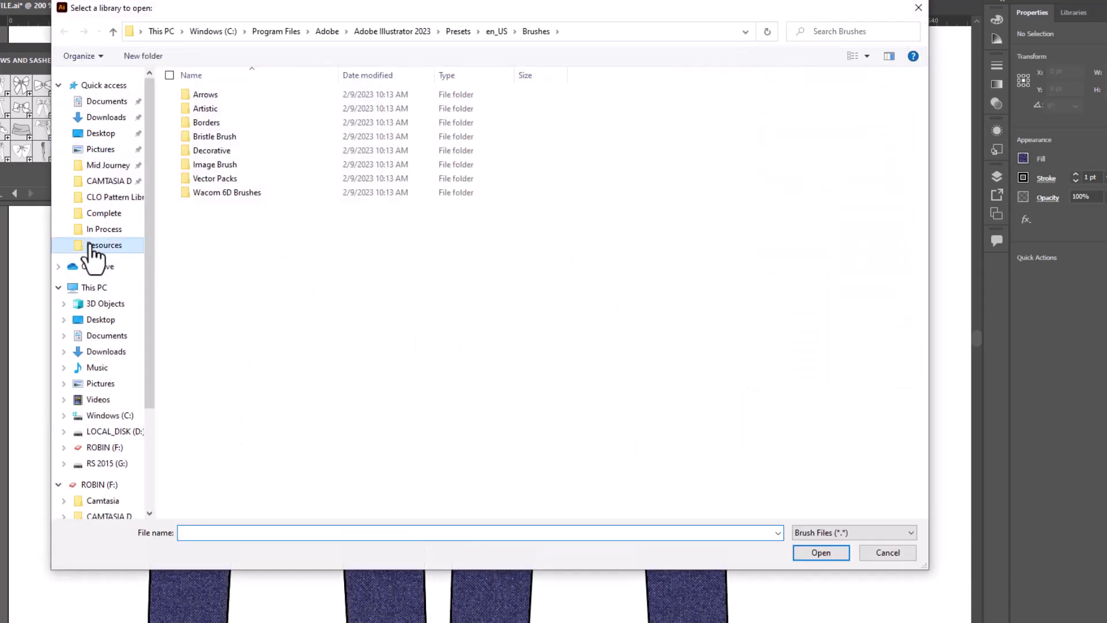
left_click(97, 244)
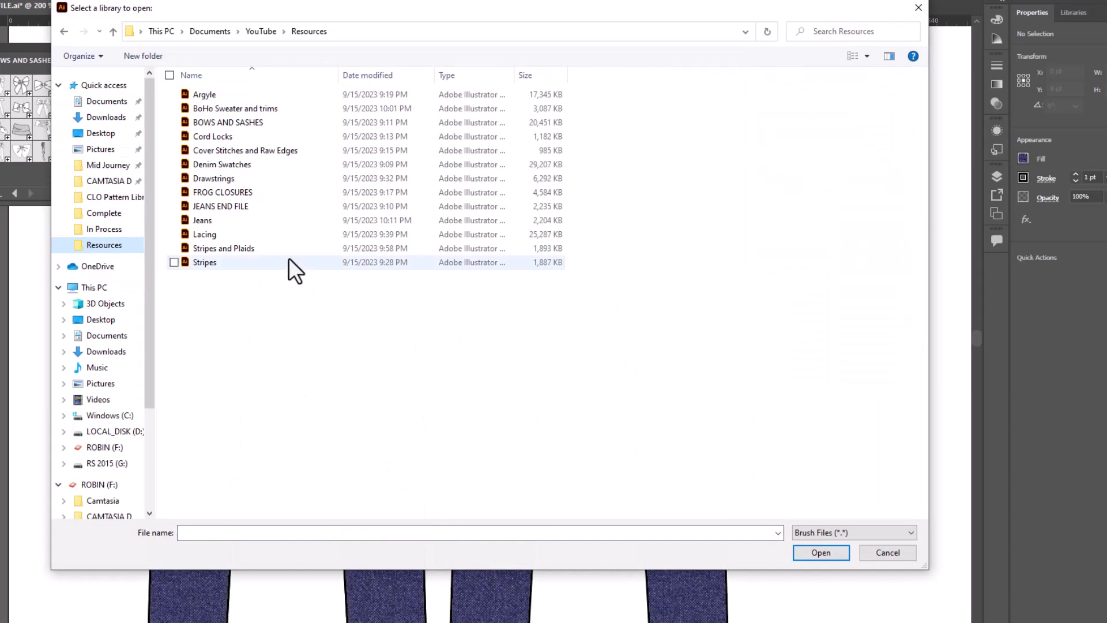
left_click(275, 109)
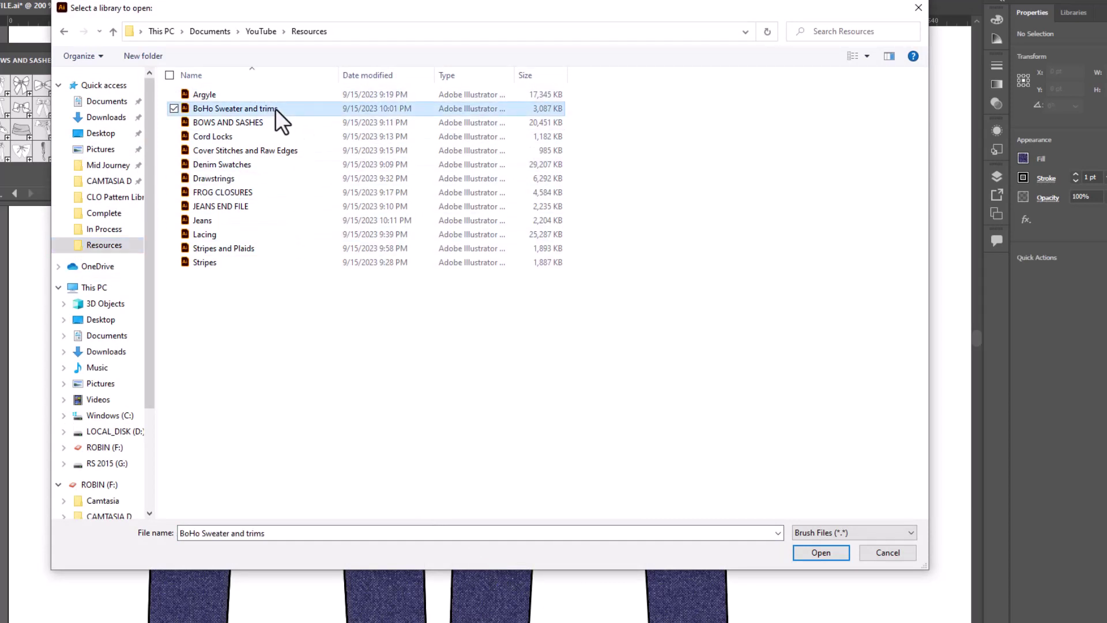
left_click(819, 553)
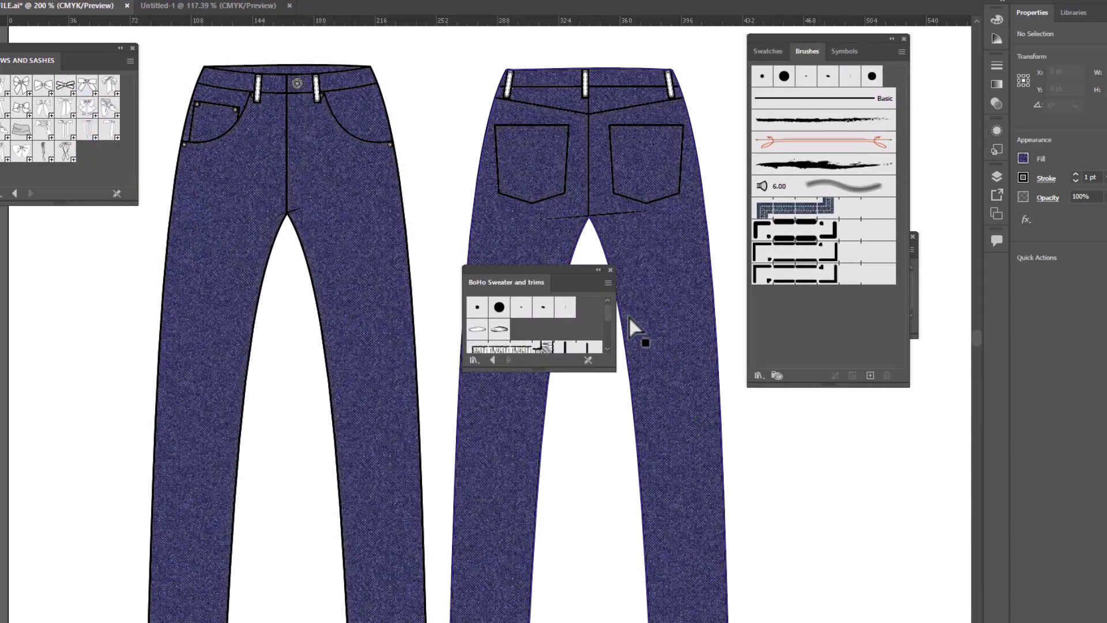
Move, dock and enlarge the BoHo brush library panel to show more trims
left_click_drag(576, 270, 91, 214)
left_click_drag(193, 316, 173, 621)
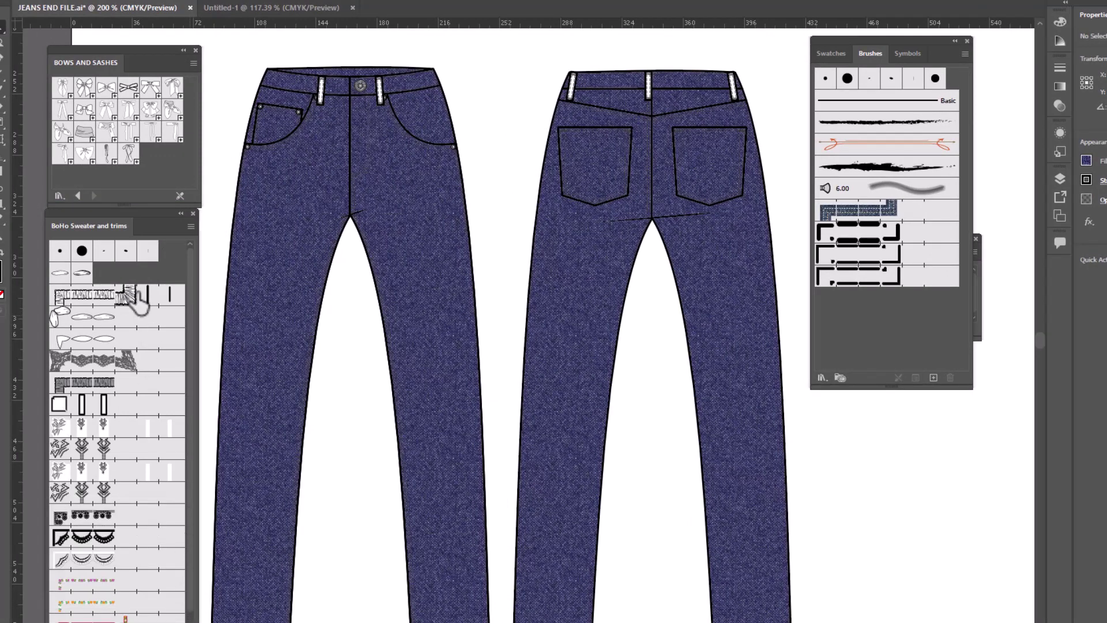
left_click_drag(132, 225, 131, 60)
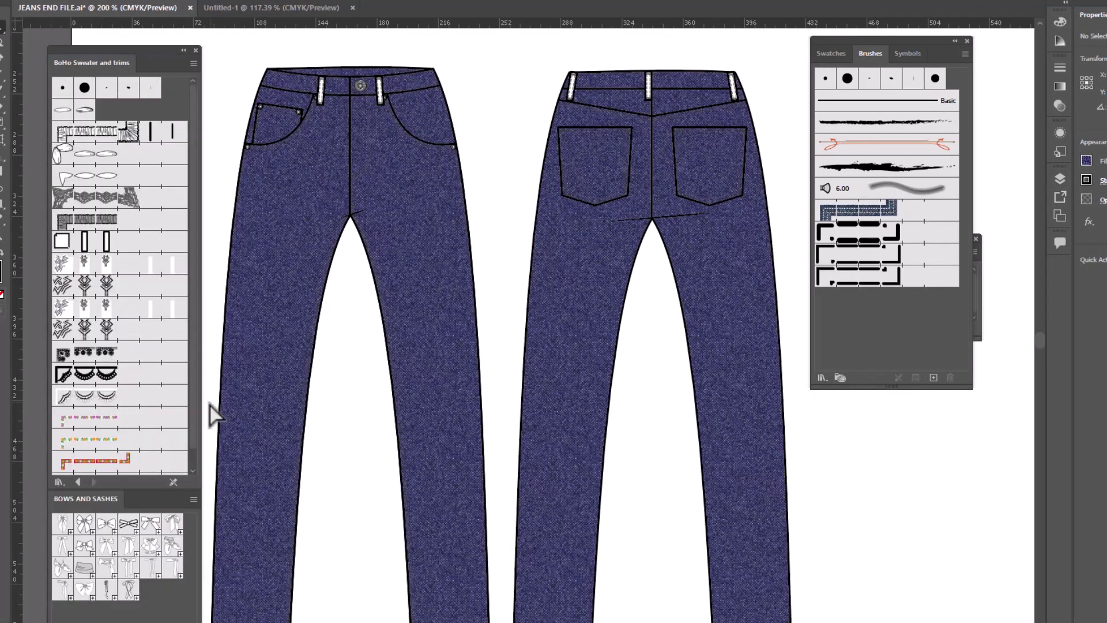
scroll(145, 456, "down", 1)
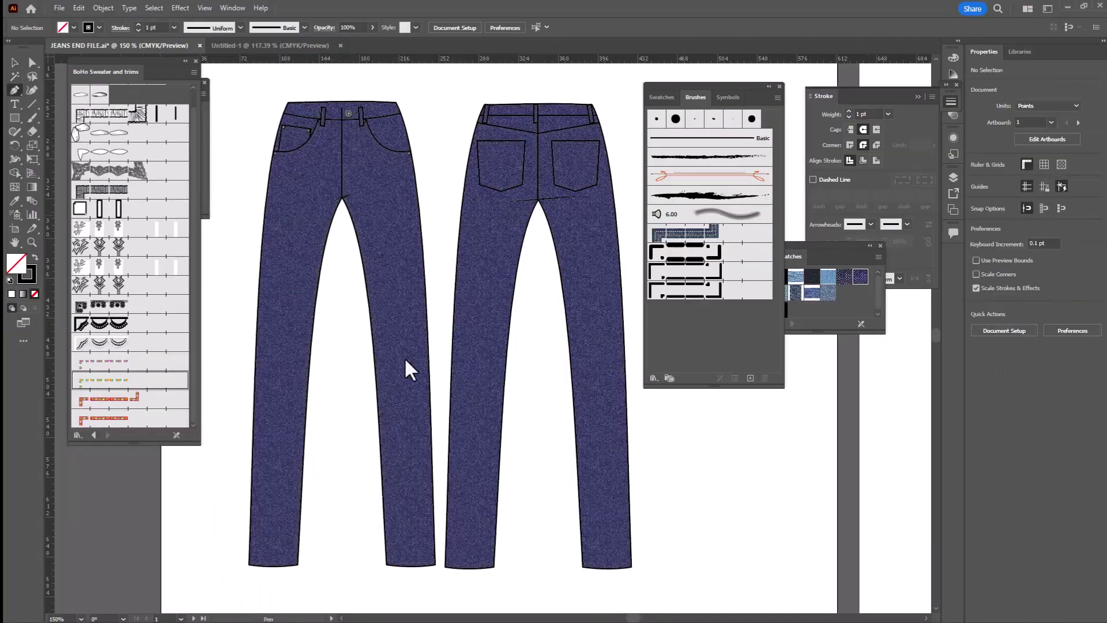
Draw a straight Pen path from the top to the bottom of the front leg
left_click(387, 206)
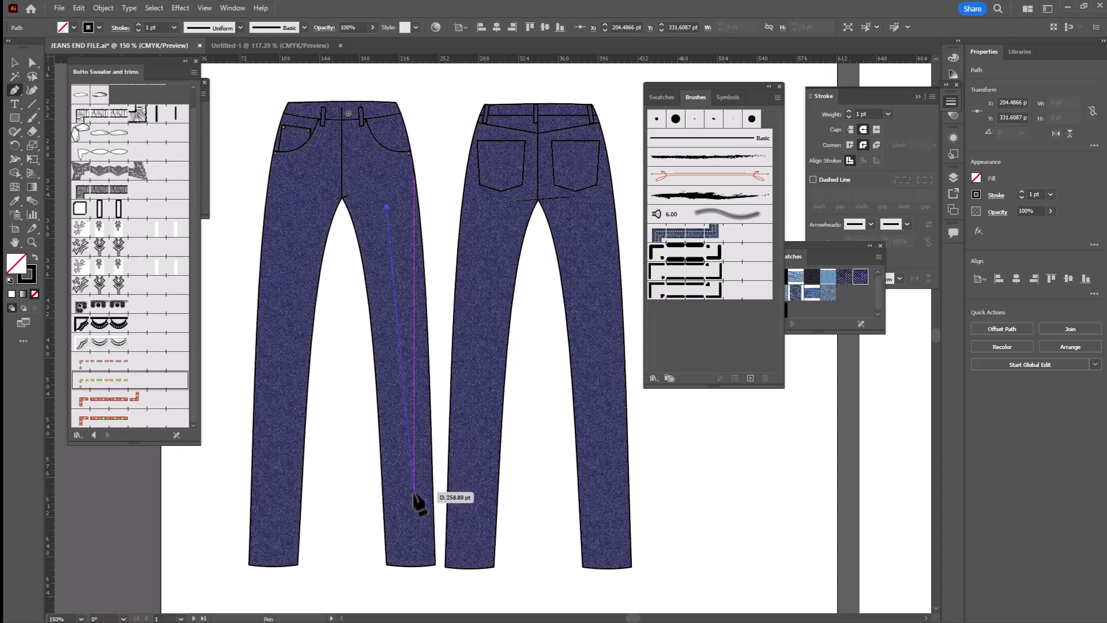
left_click(413, 473)
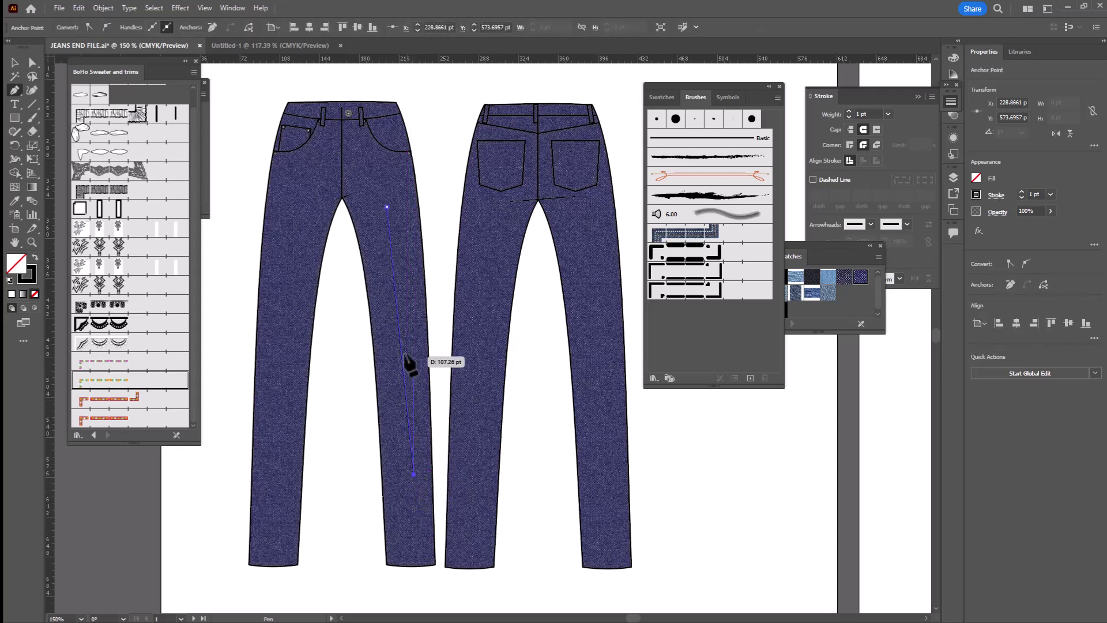
key("ctrl")
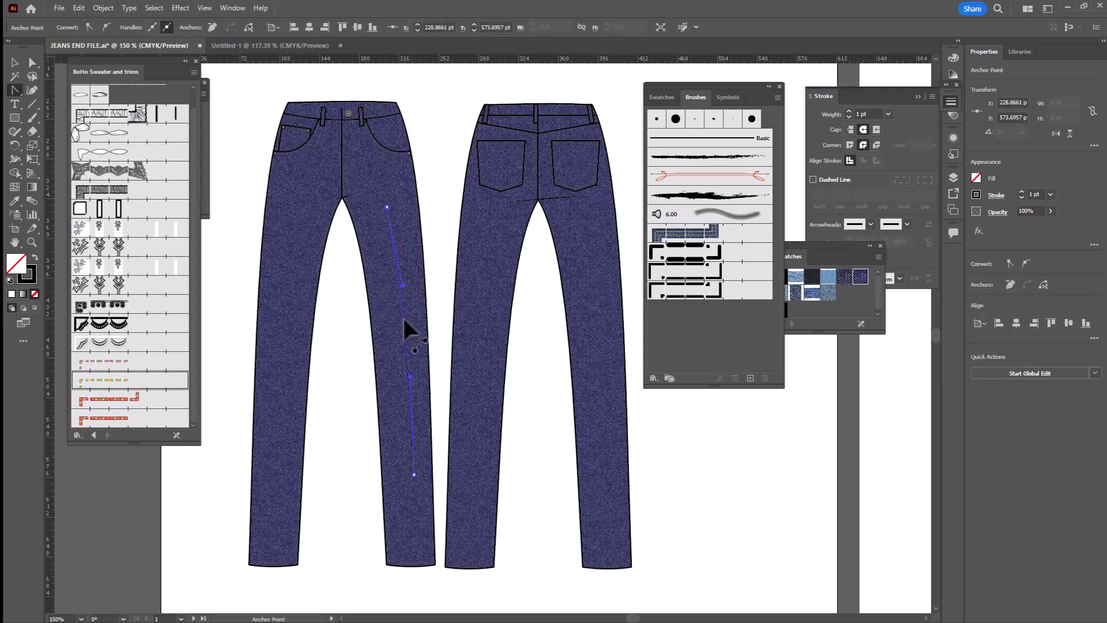
left_click(391, 253, "ctrl")
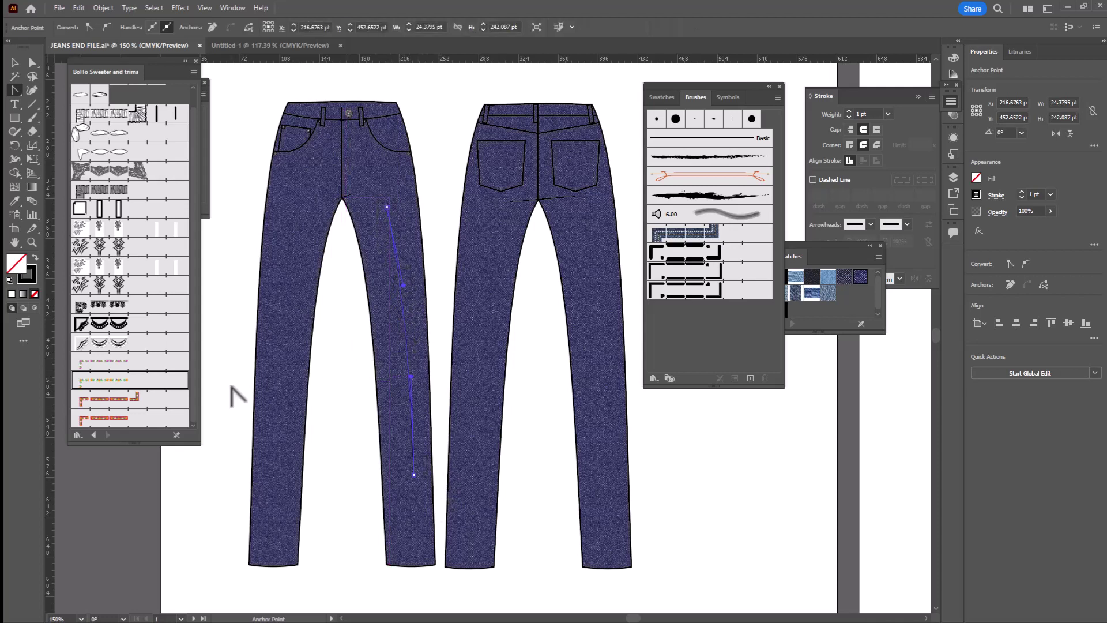
Stroke the path with the BoHo floral trim brush and pick it in Brushes
left_click(154, 382)
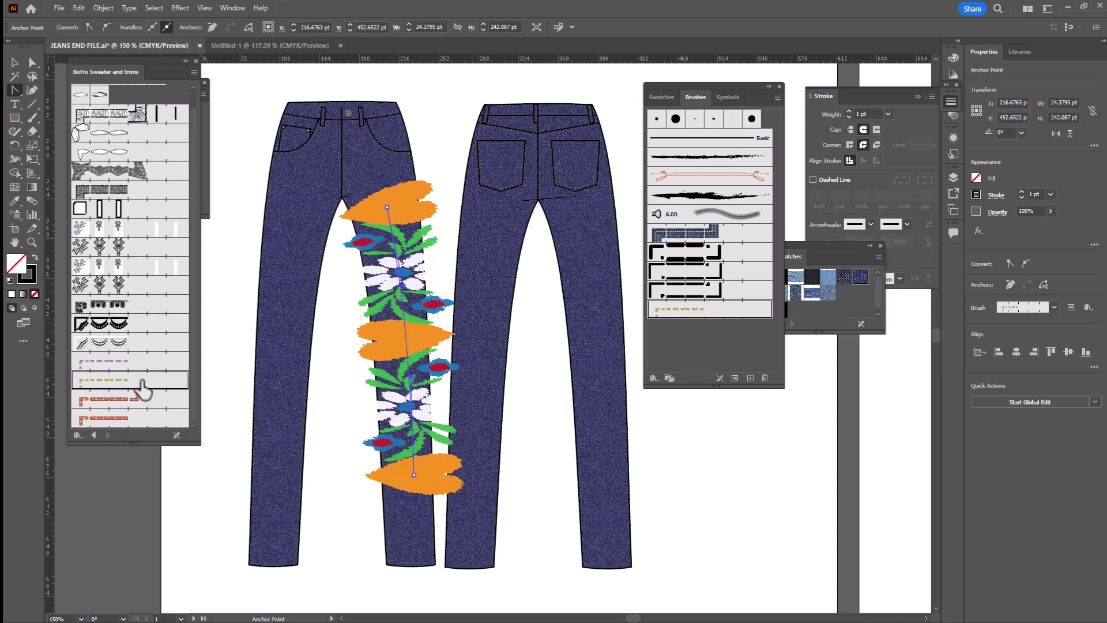
mouse_move(118, 81)
left_mouse_down()
mouse_move(143, 151)
mouse_move(114, 94)
left_mouse_up()
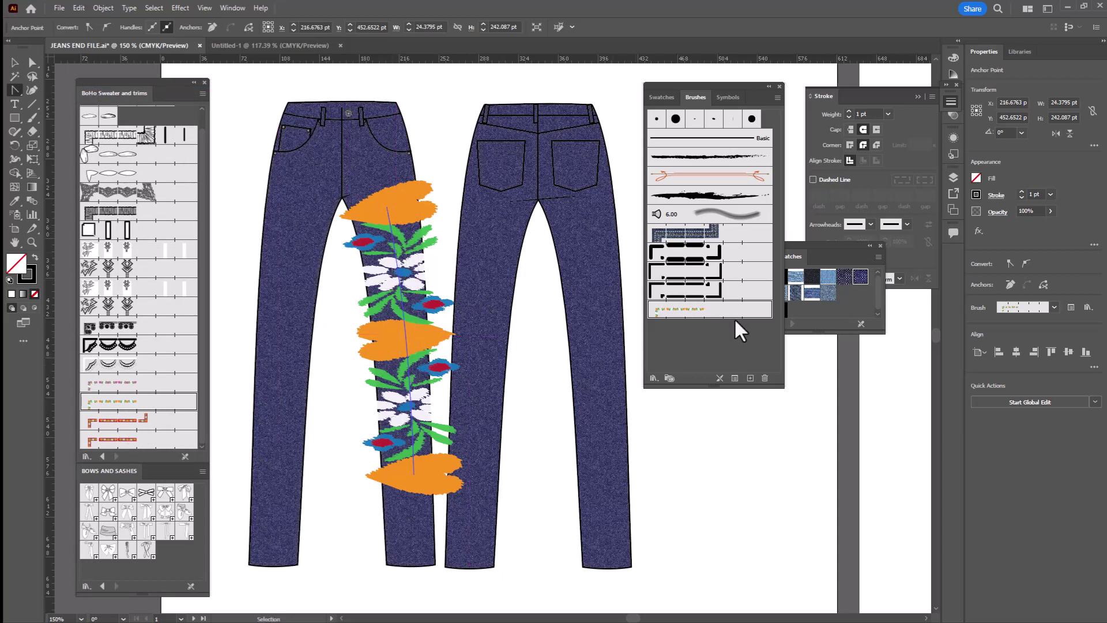
left_click(657, 310)
Set the floral Pattern Brush 5 scale to 36%
double_click(725, 311)
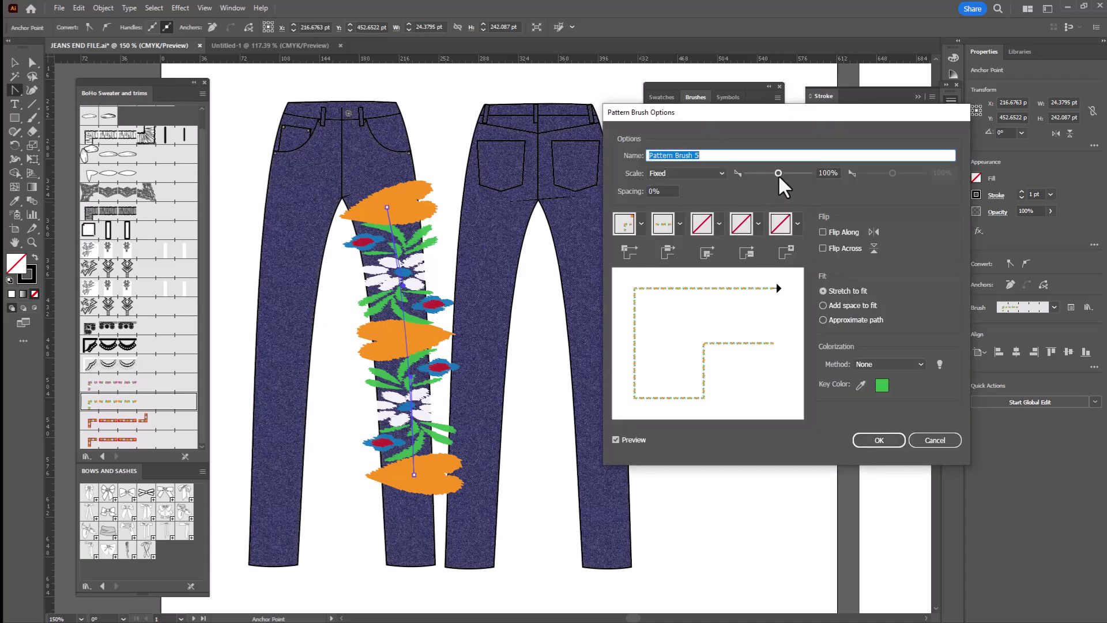
left_click_drag(778, 173, 765, 174)
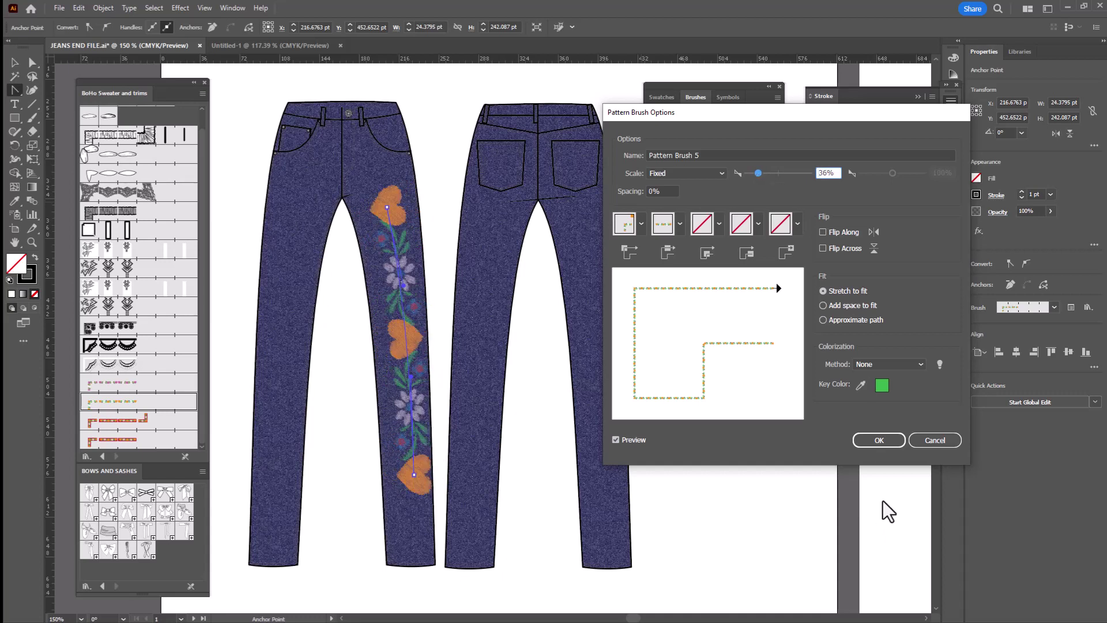
left_click(876, 442)
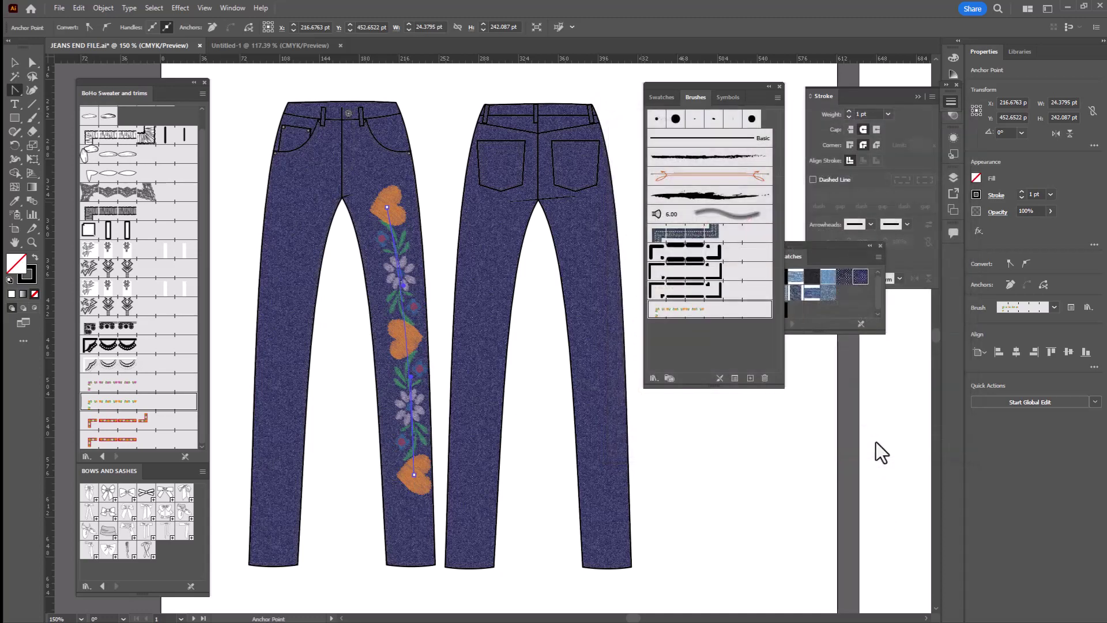
Apply the 36% scale to existing strokes and nudge the flower vine 3.84 pt left
left_click(545, 333)
left_click(415, 476)
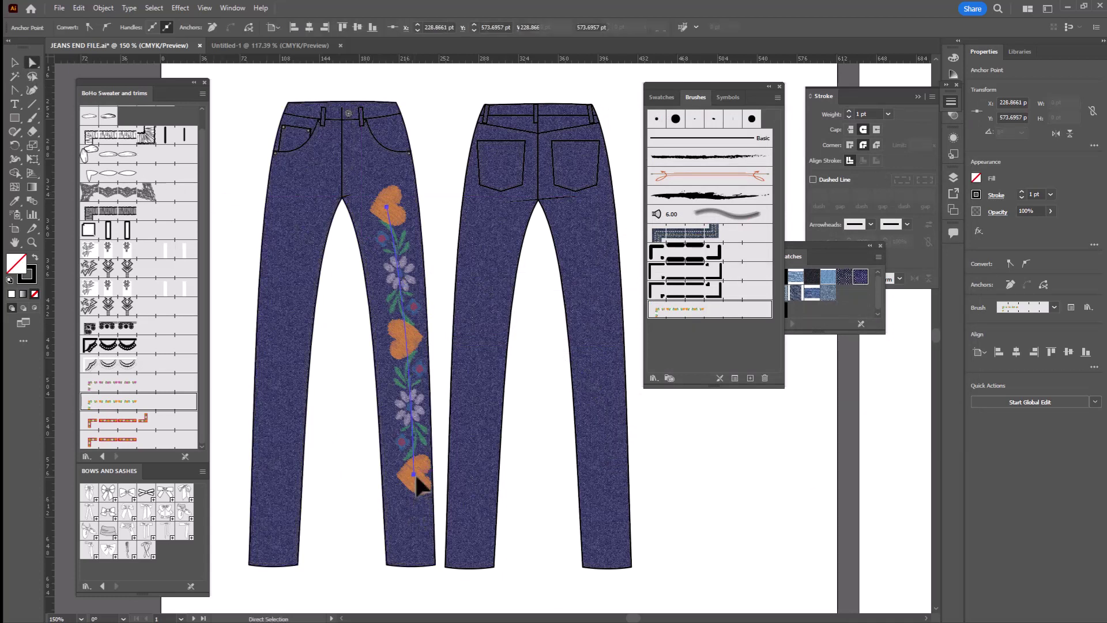
left_click_drag(412, 479, 408, 479)
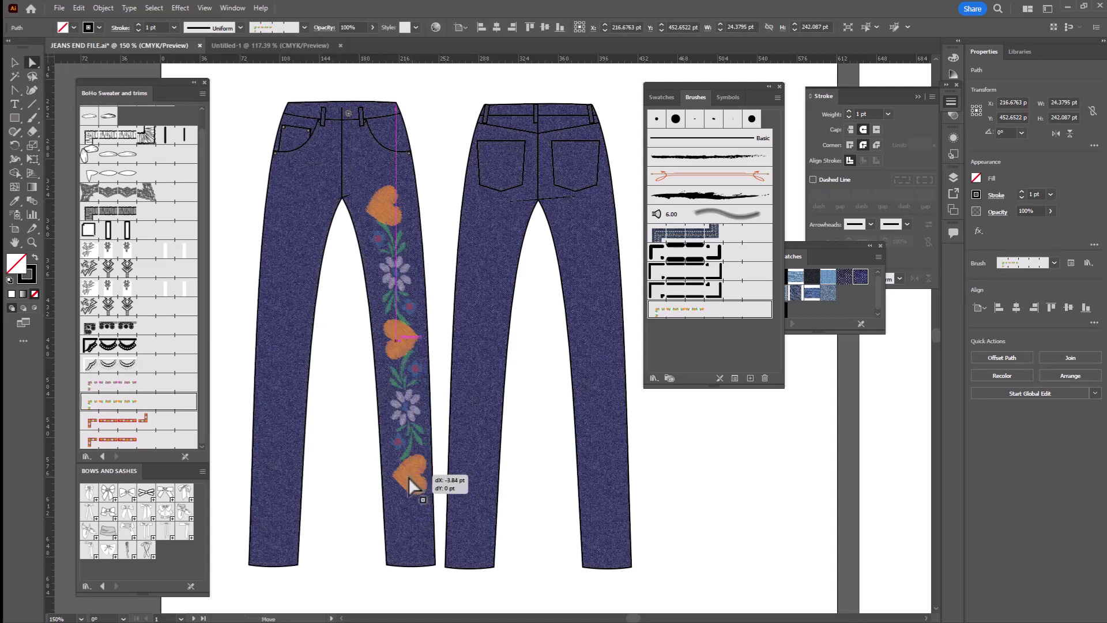
left_click(667, 489)
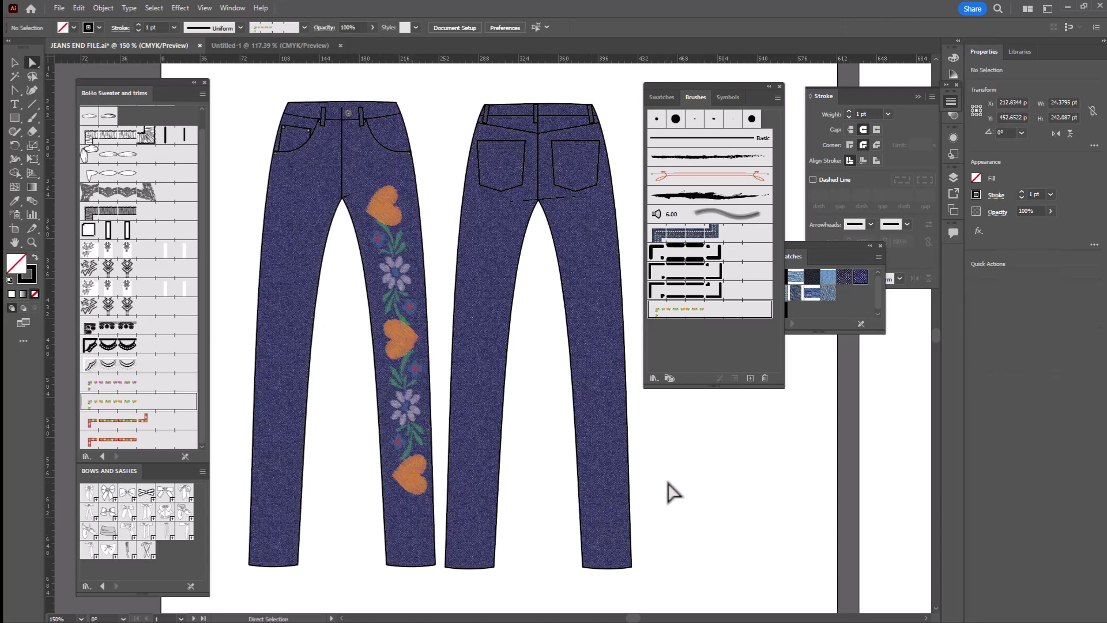
Zoom in on the embroidered floral trim on the front leg
left_click(32, 242)
left_click_drag(370, 229, 481, 332)
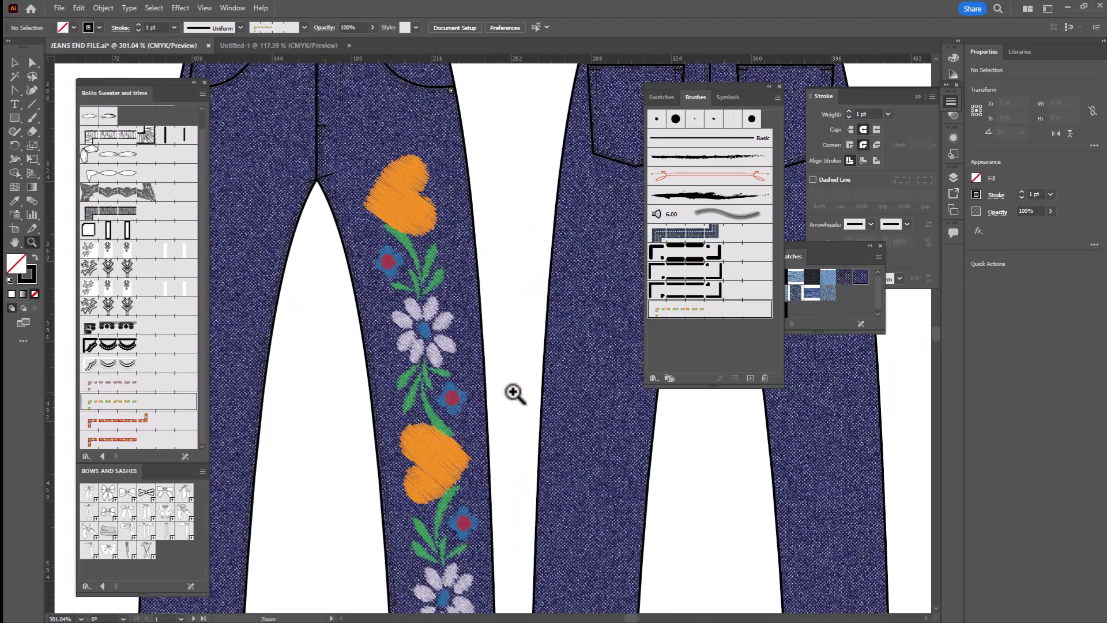
scroll(578, 358, "up", 5)
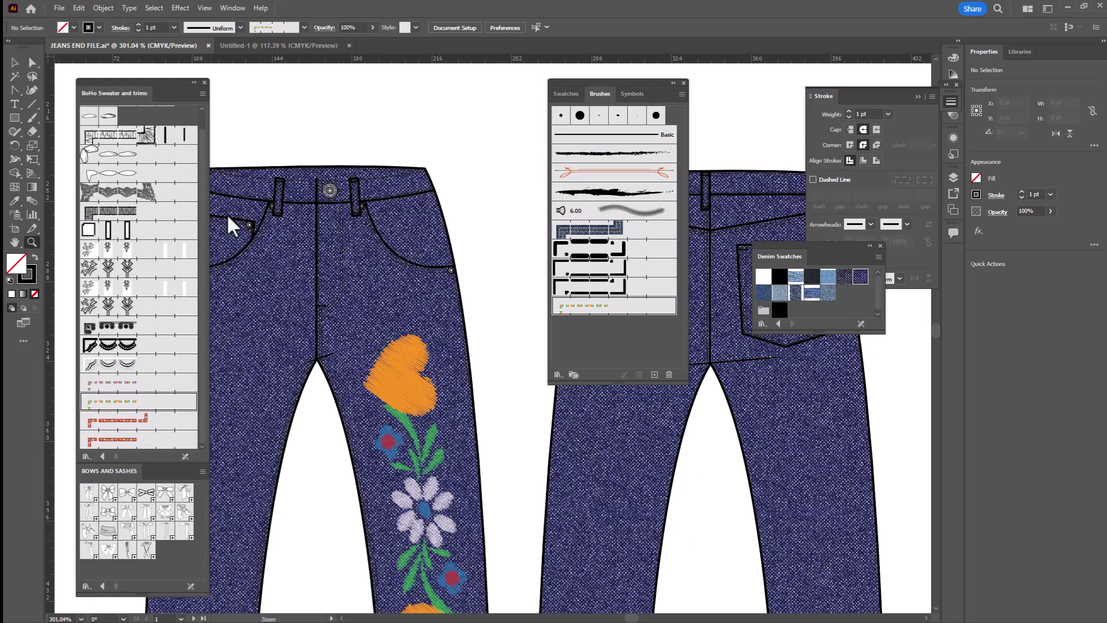
Show the Symbols panel via Swatches, check the Symbol Libraries menu, and zoom into the floral trim
left_click(566, 95)
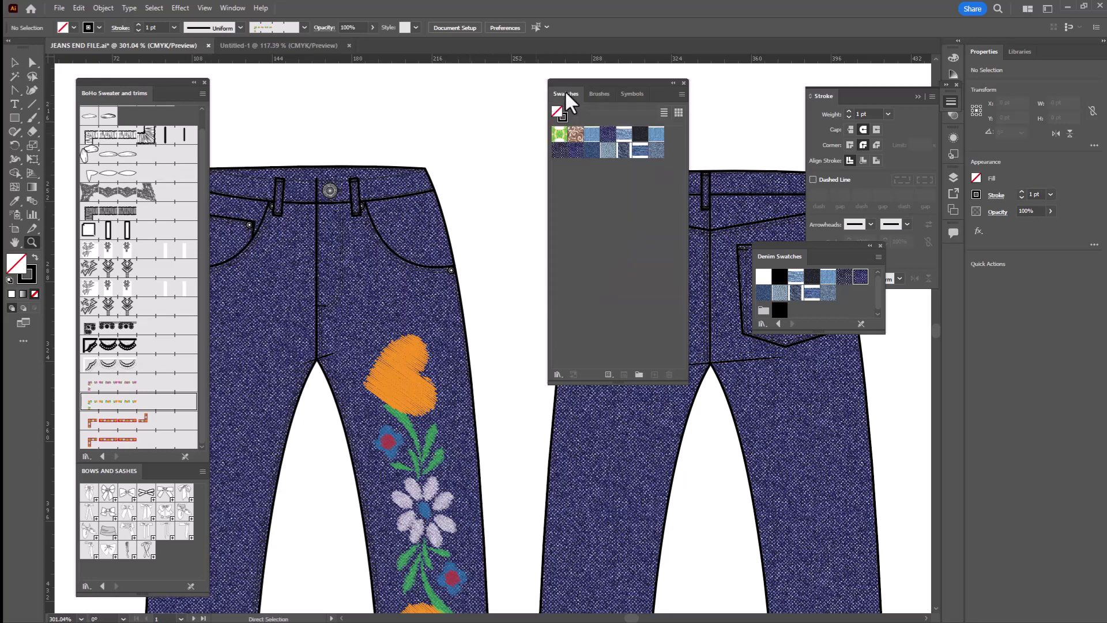
left_click(628, 95)
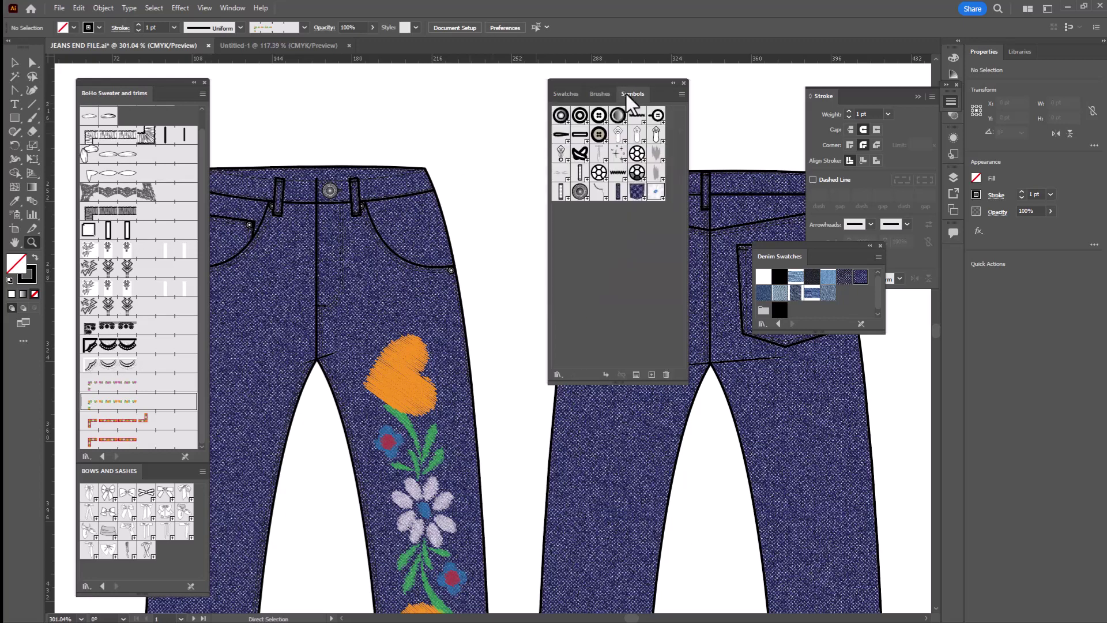
left_click(556, 375)
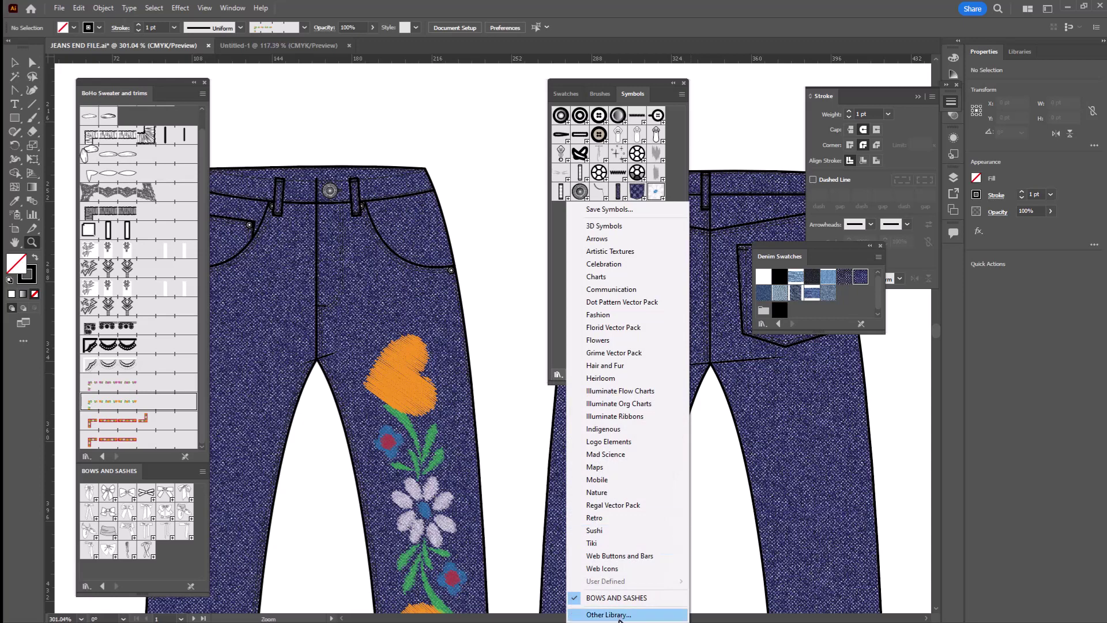
left_click(496, 254)
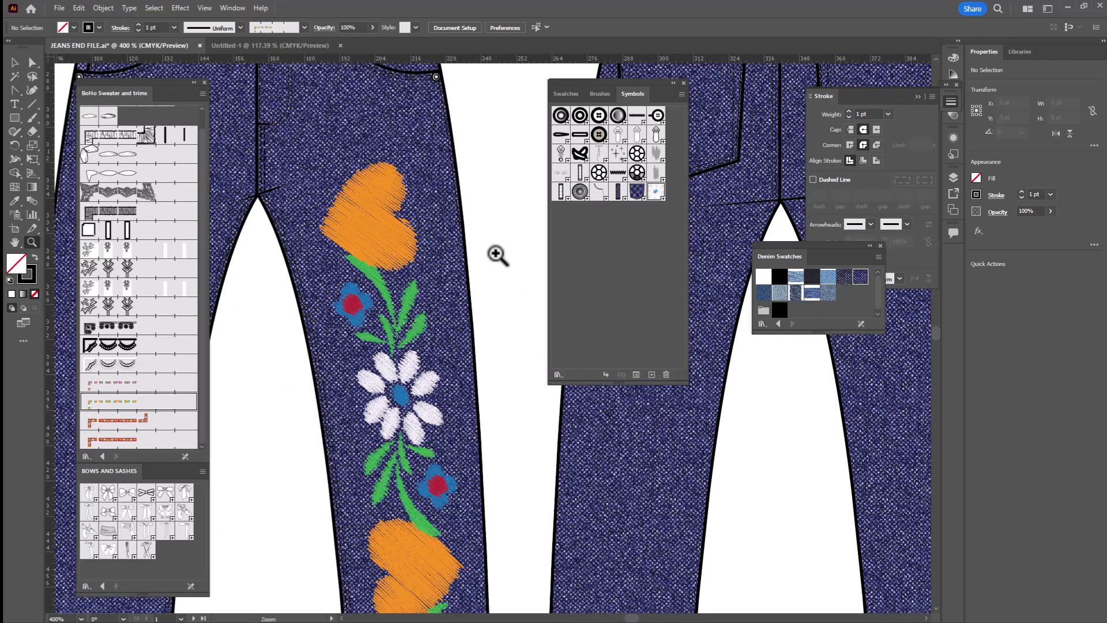